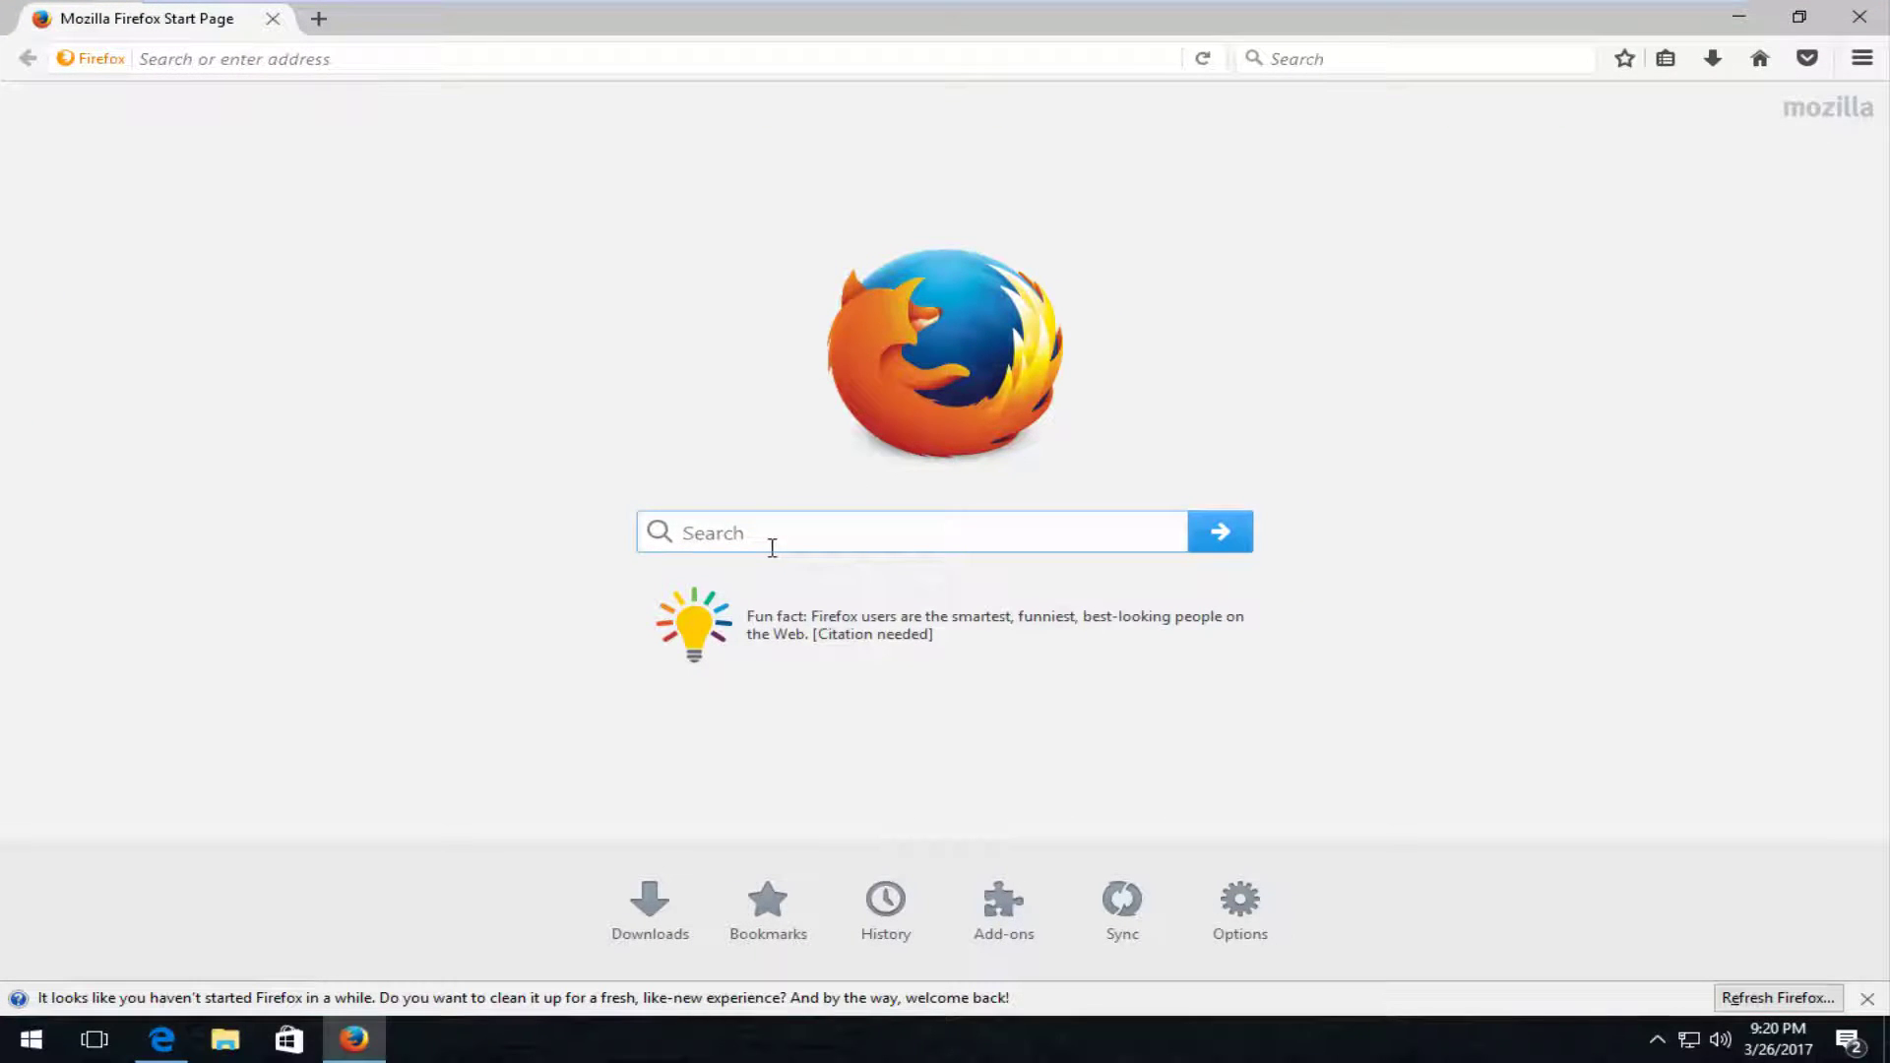
Search Yahoo for 'winrar' and scroll down to the rarlab.com WinRAR archiver result
text(winrar)
key(Return)
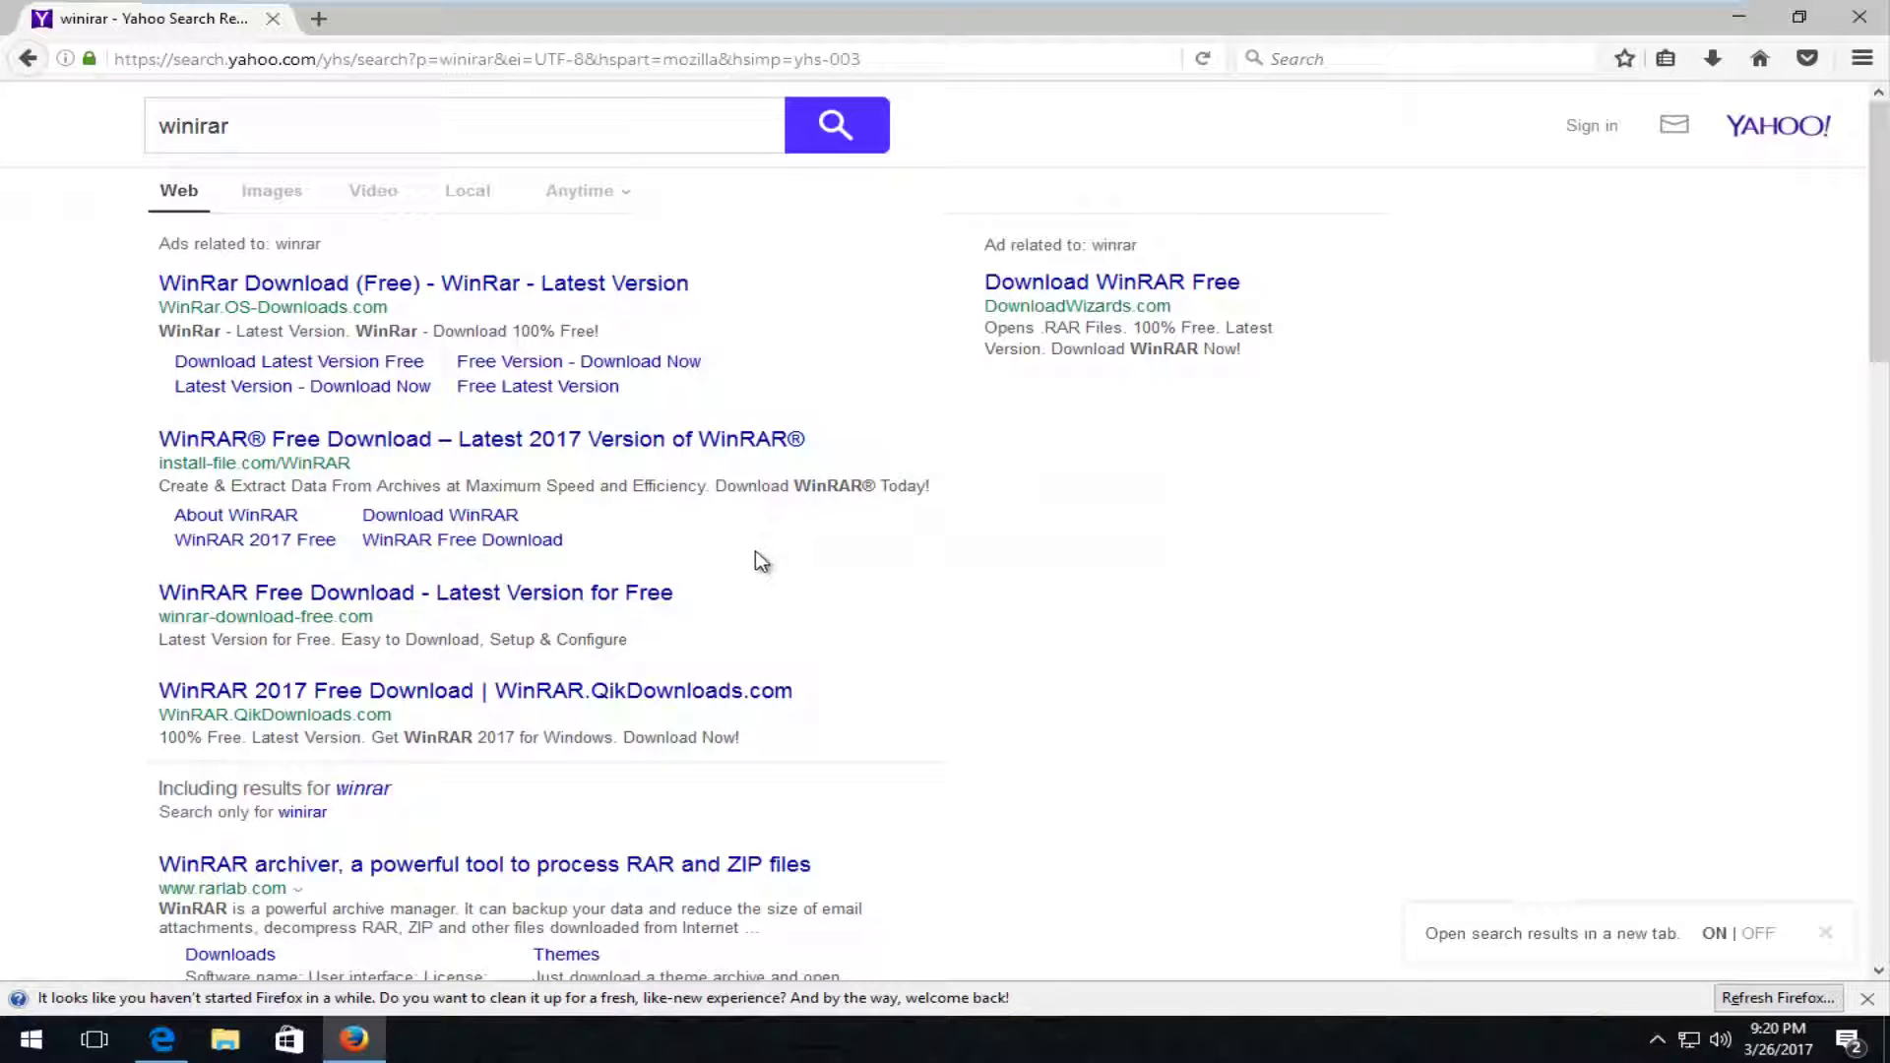
scroll(490, 555, down, 3)
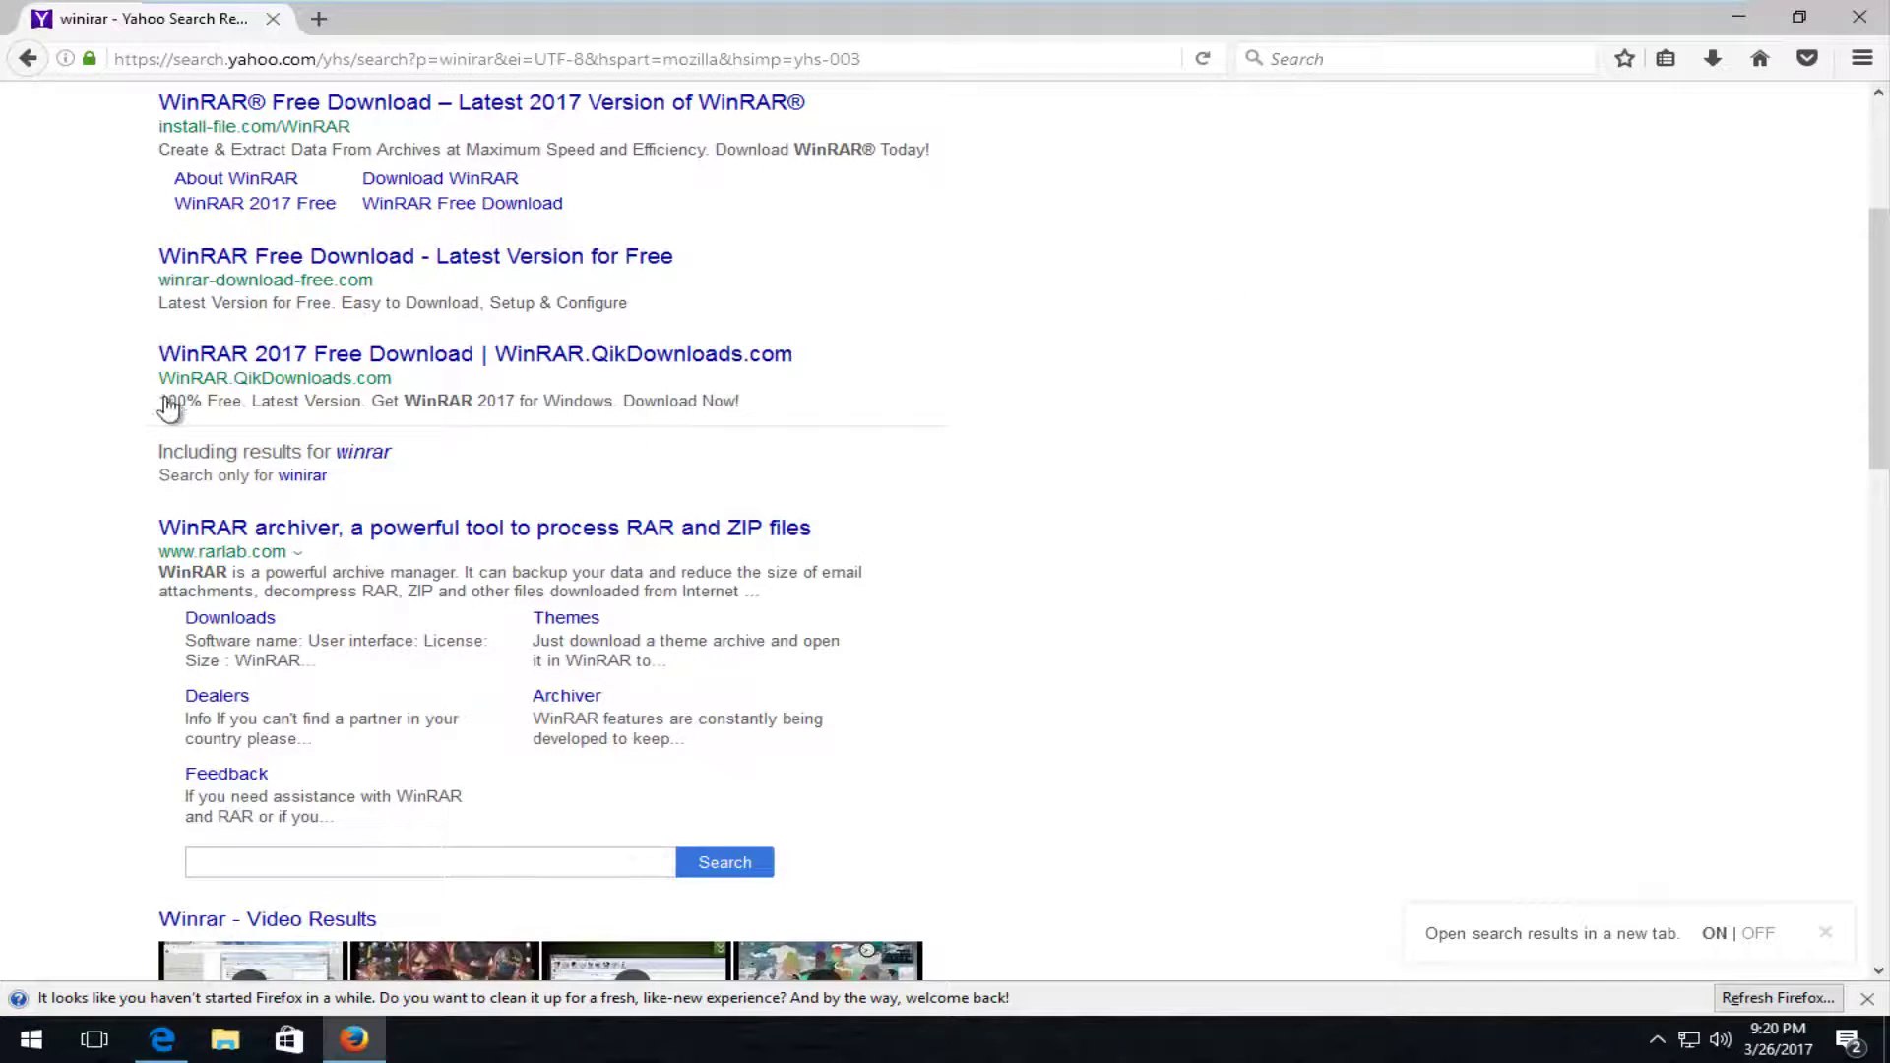
scroll(169, 414, up, 4)
scroll(172, 422, down, 4)
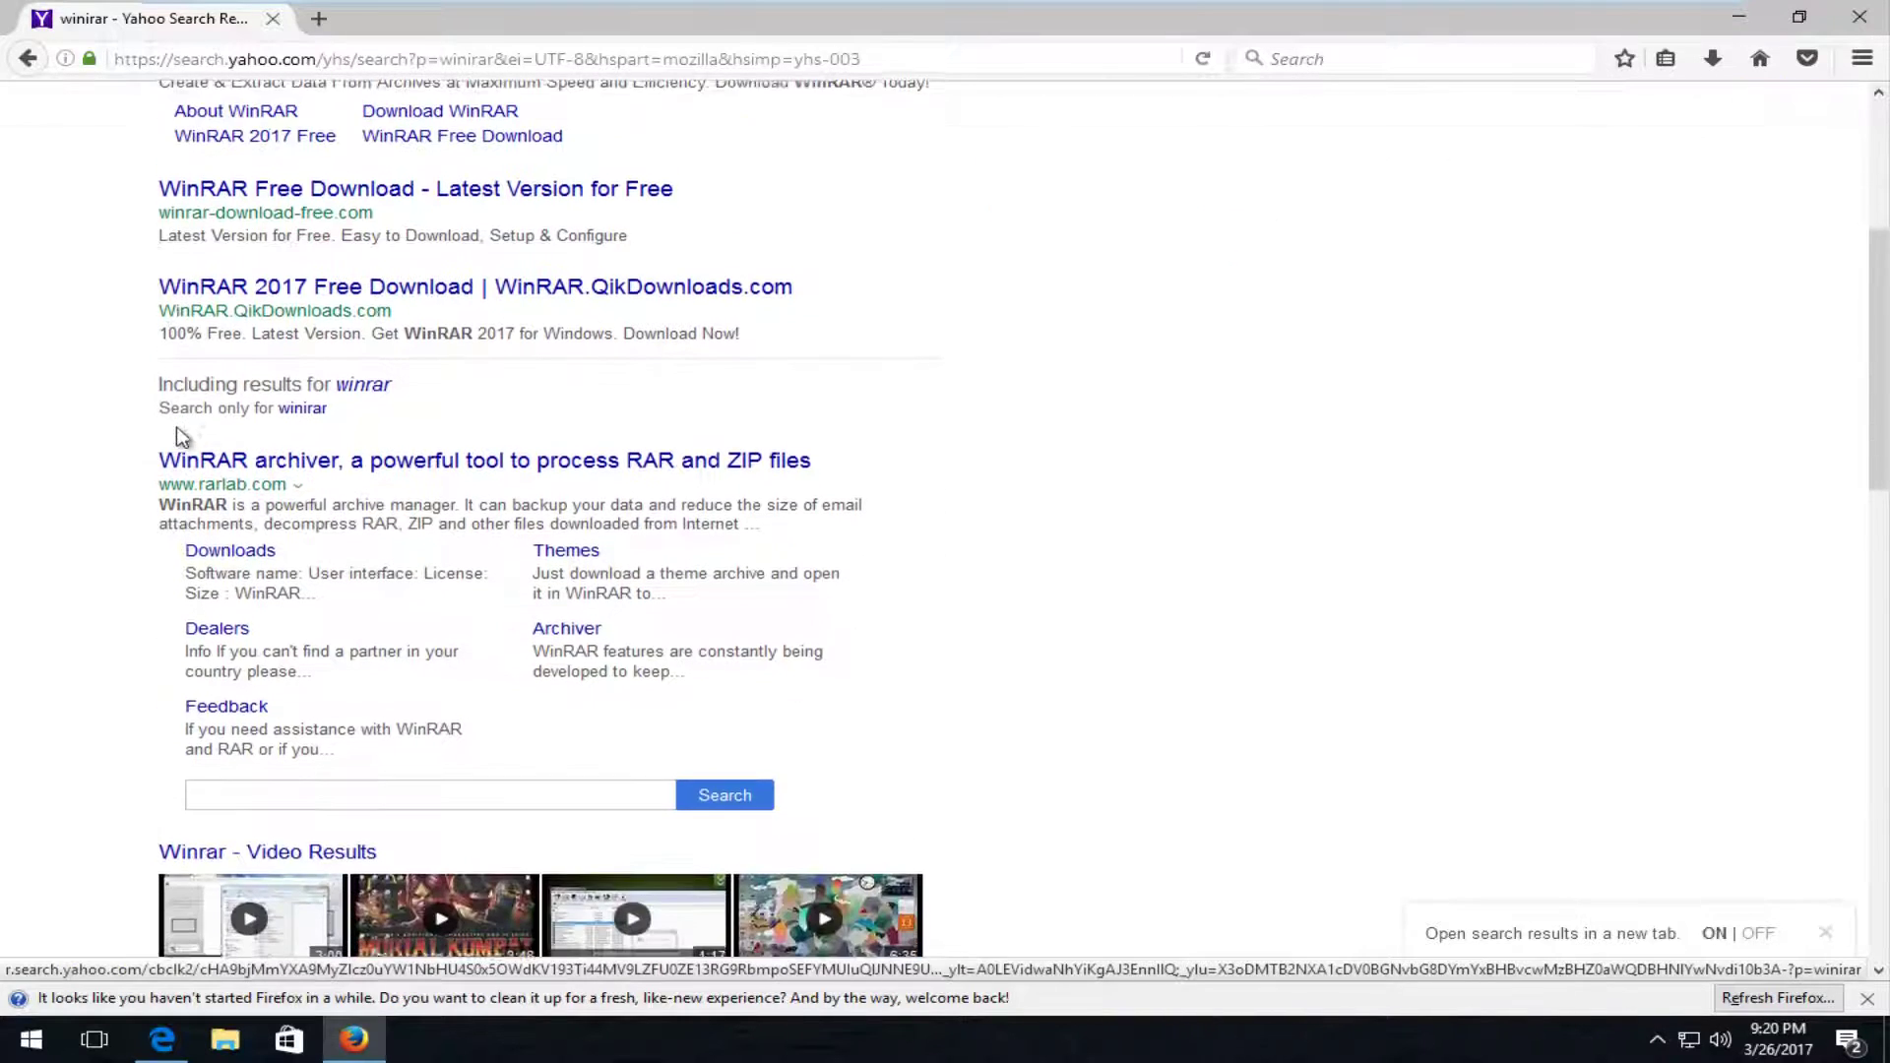
scroll(176, 429, down, 2)
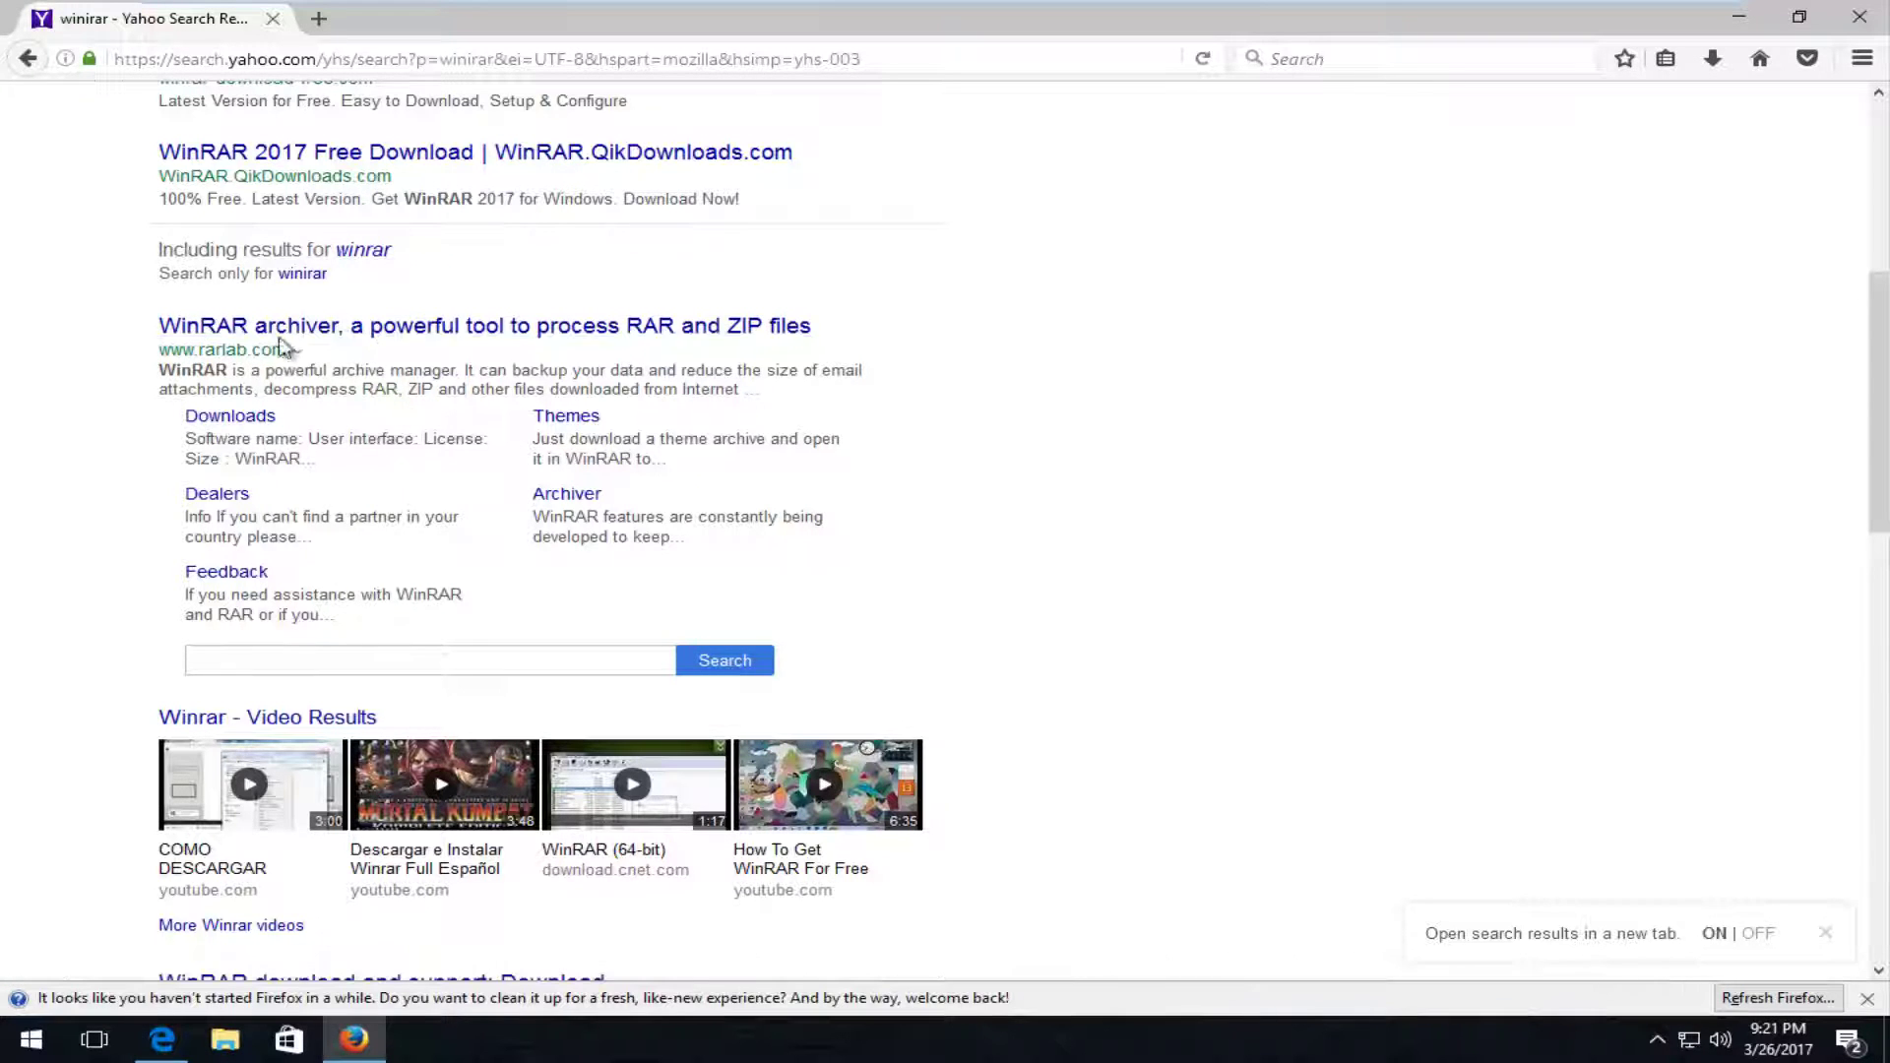
scroll(257, 462, up, 8)
scroll(236, 502, down, 4)
scroll(232, 492, down, 3)
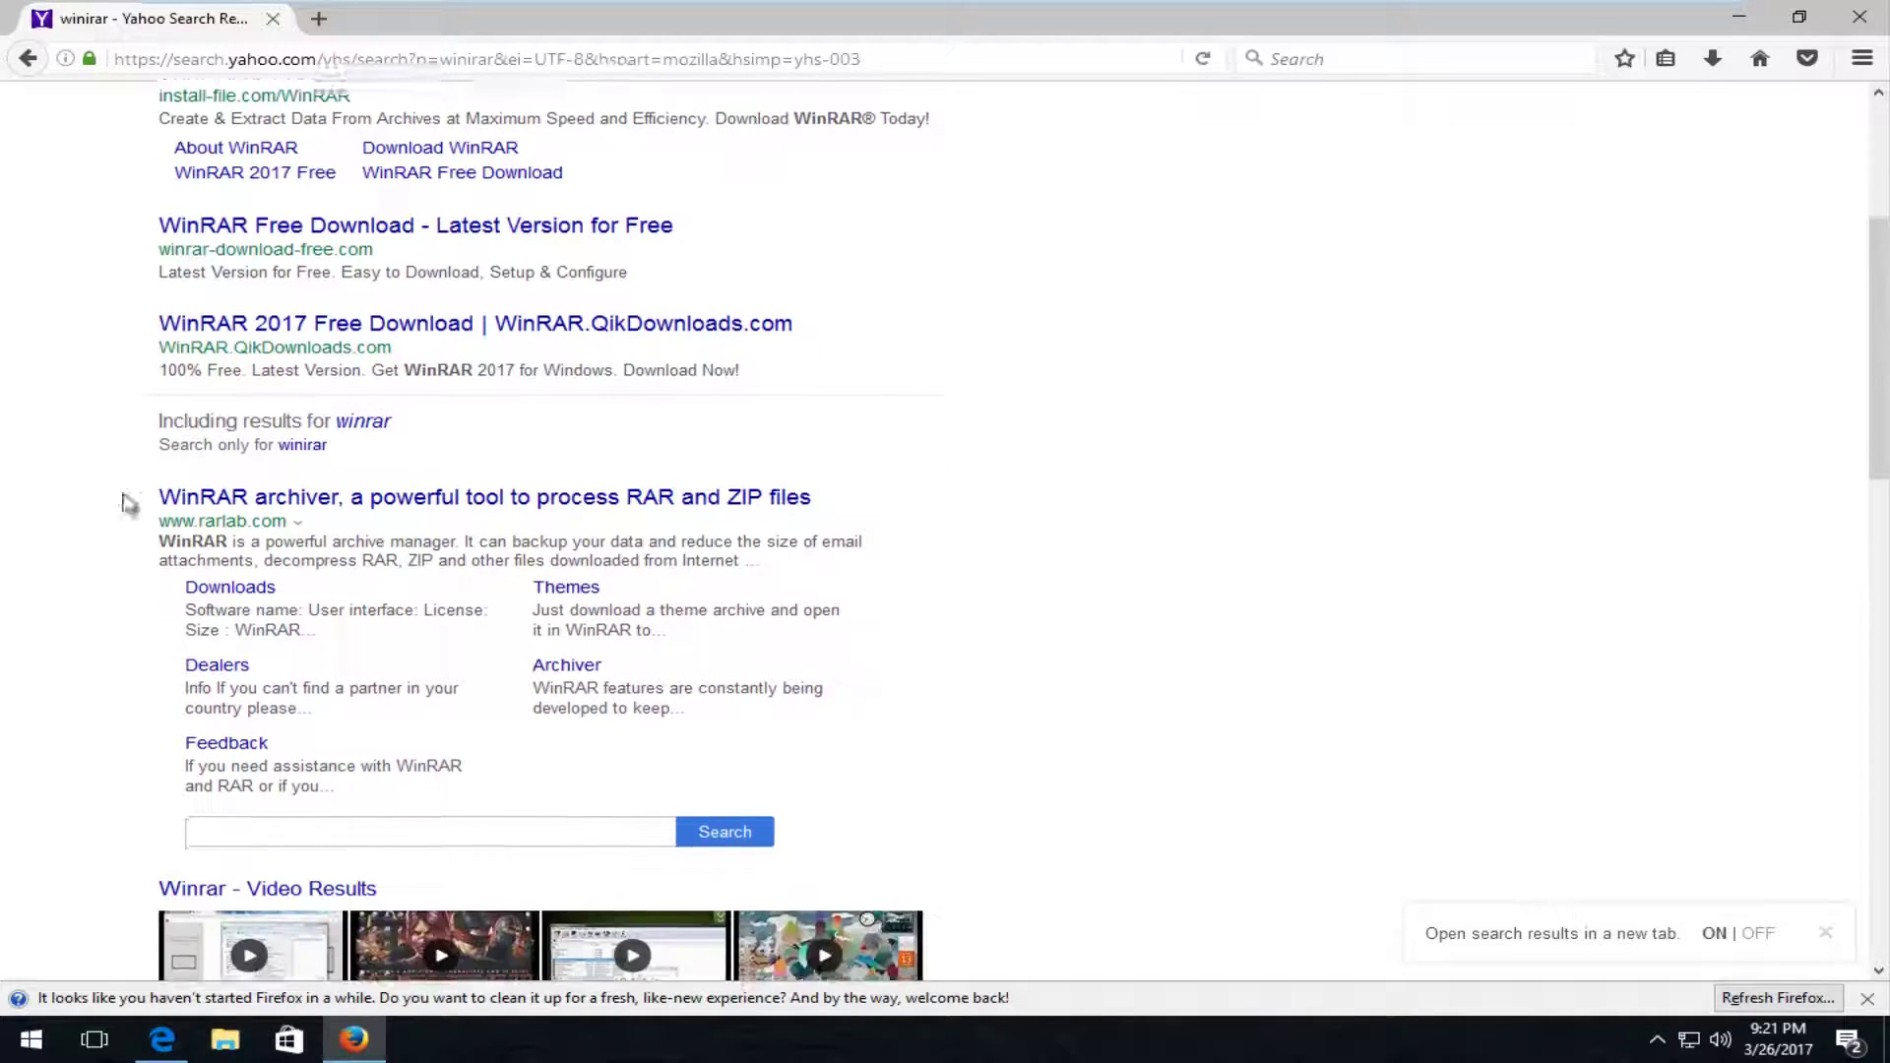
Open the rarlab.com result, close the Yahoo tab, and go to the WinRAR downloads page
click(239, 477)
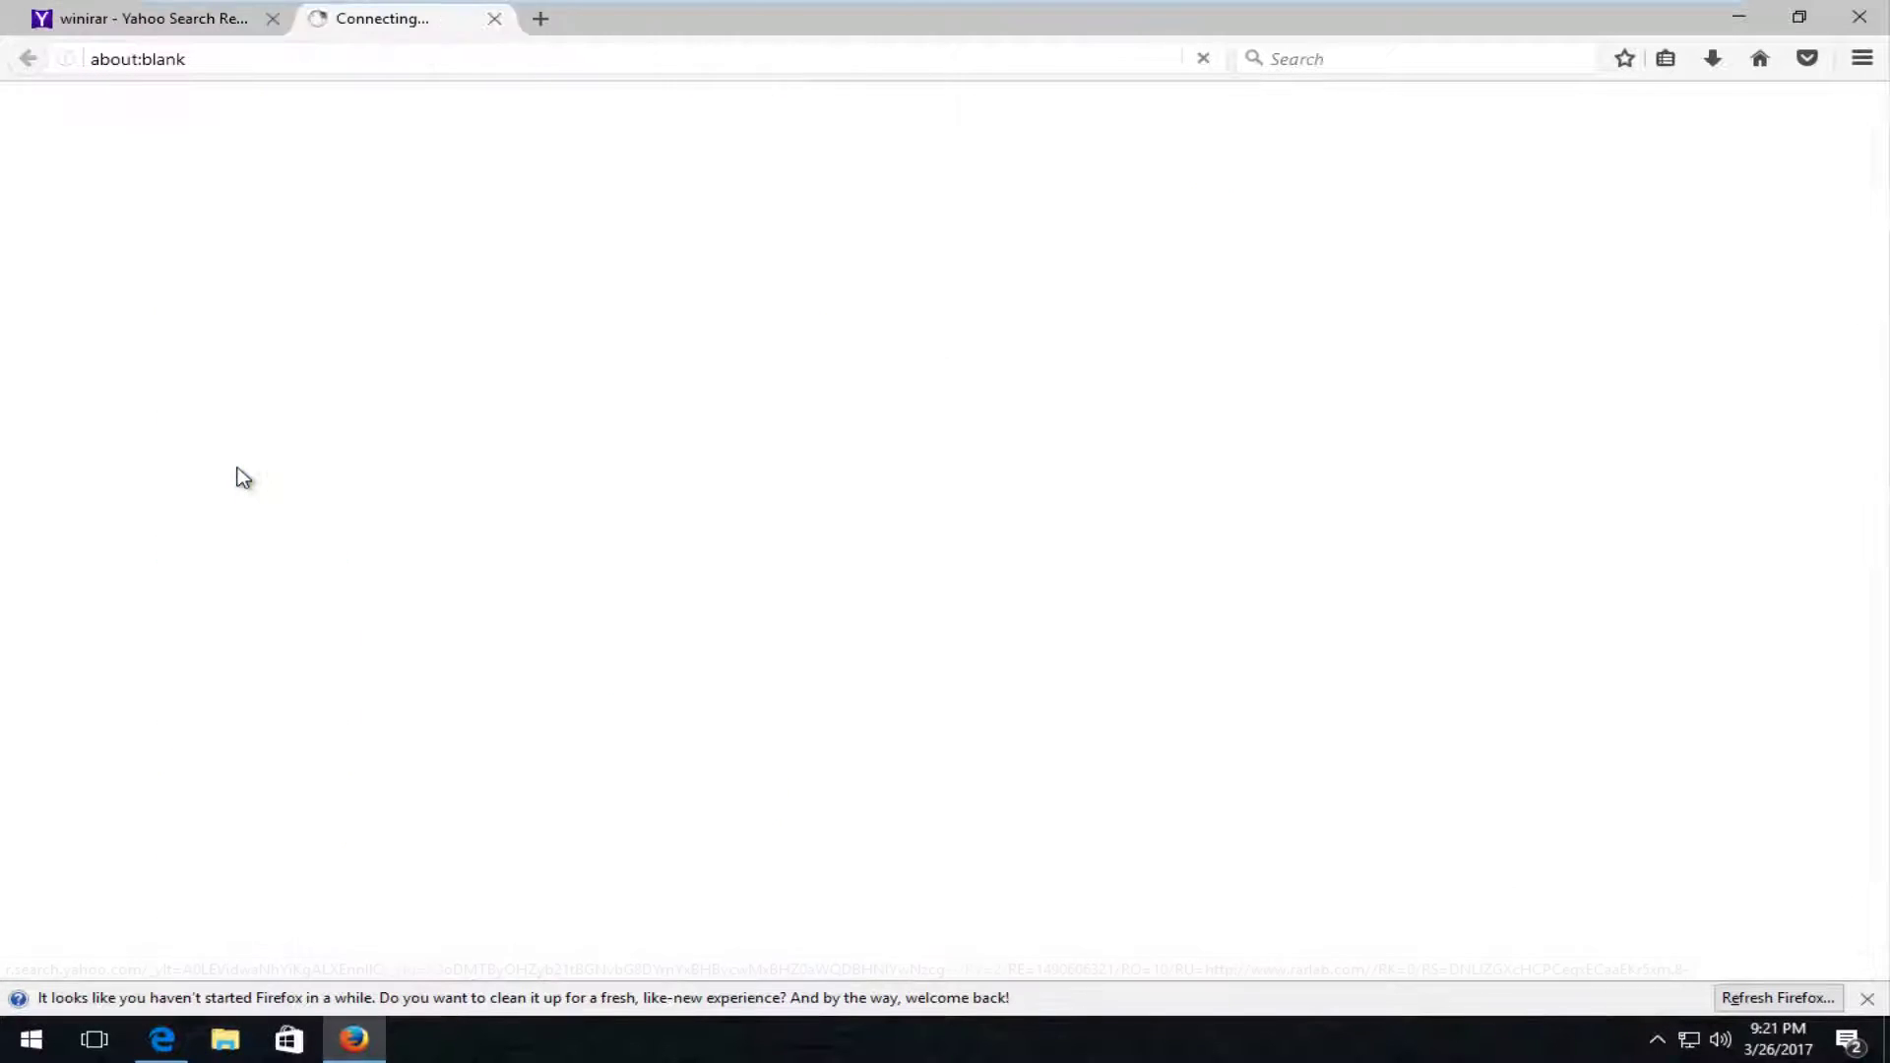
click(274, 19)
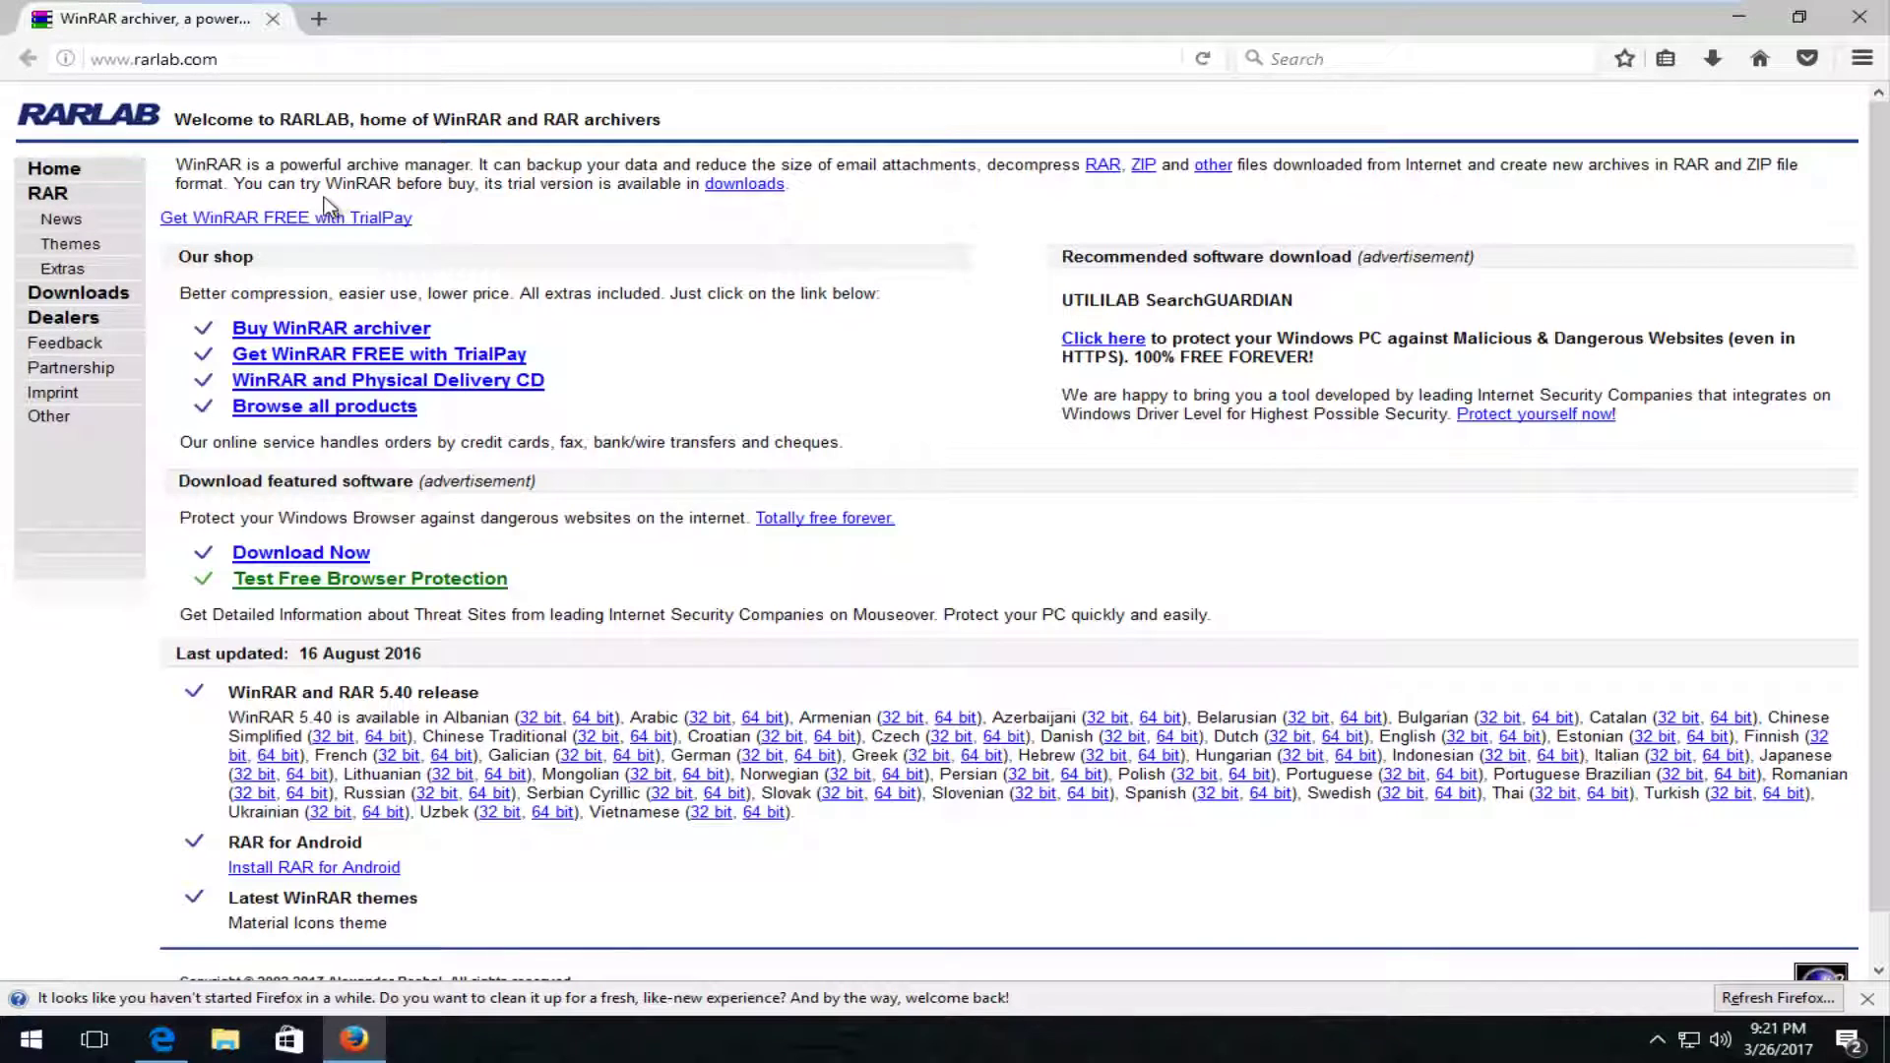
click(78, 300)
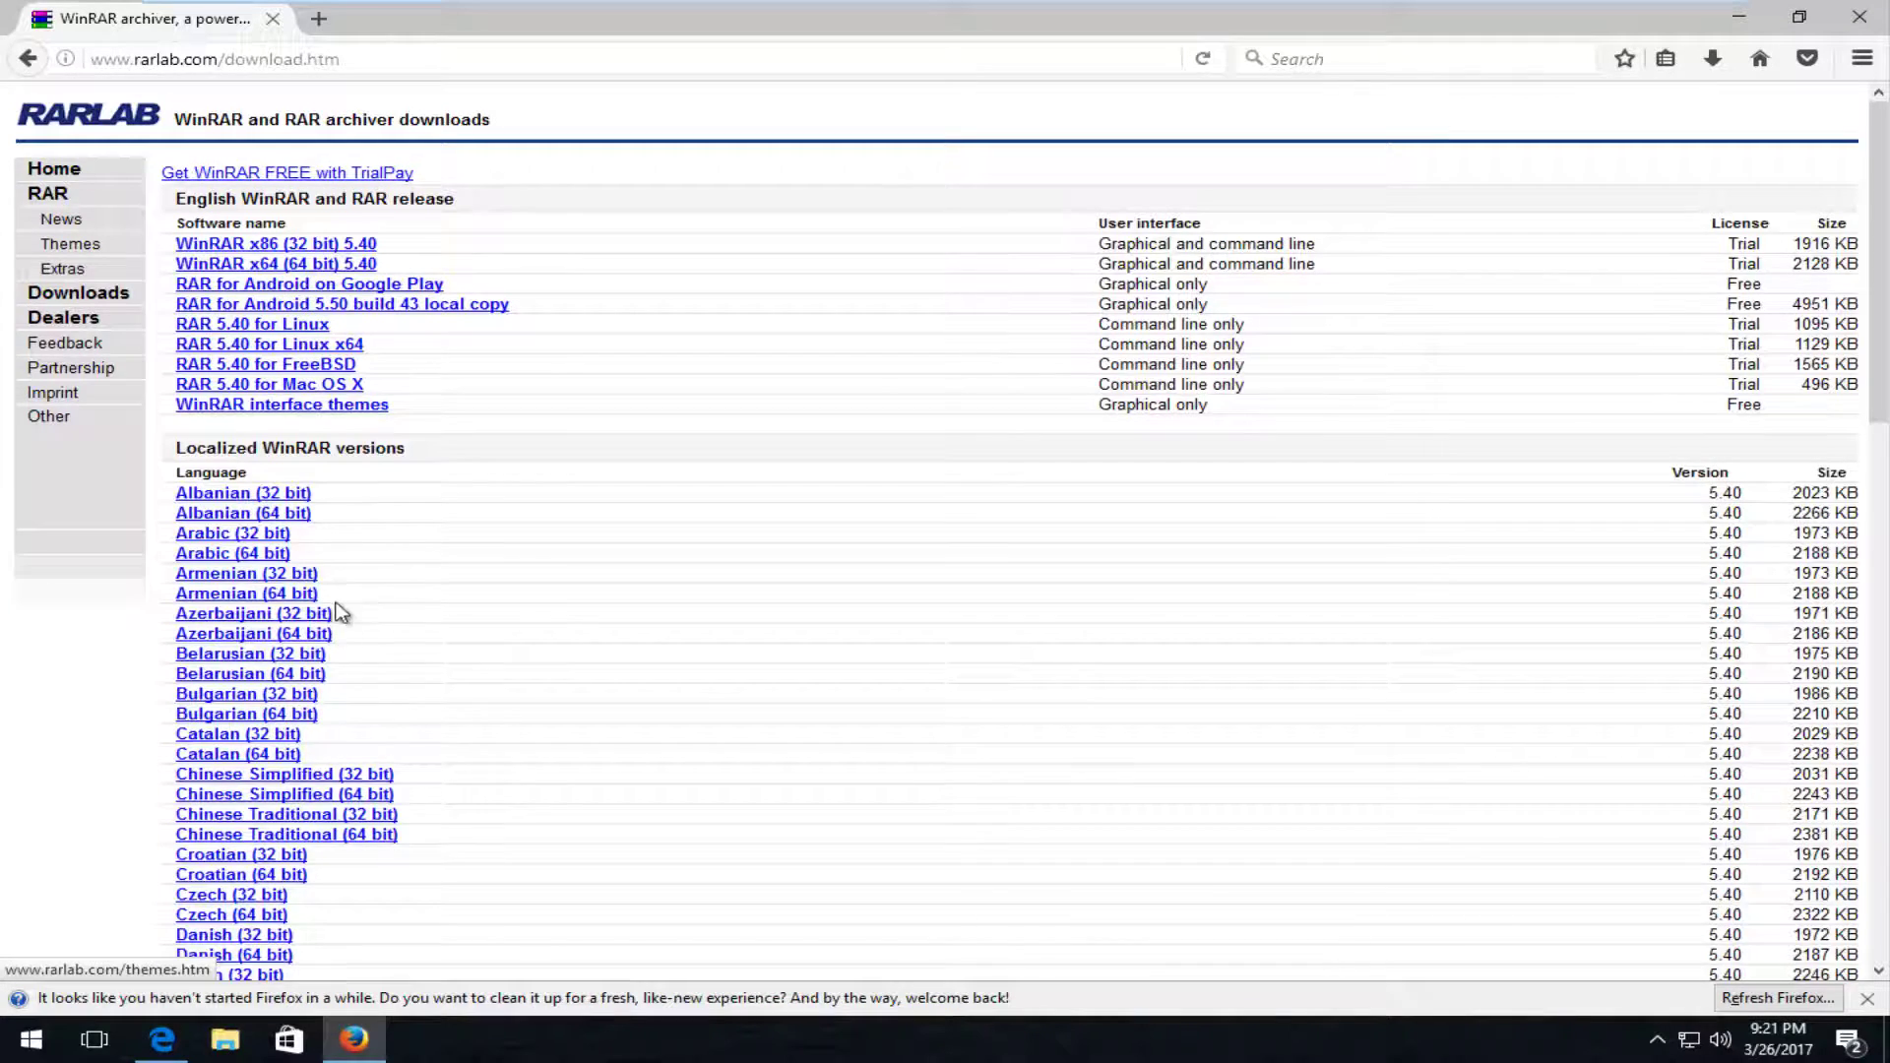
scroll(340, 612, down, 4)
scroll(317, 626, up, 3)
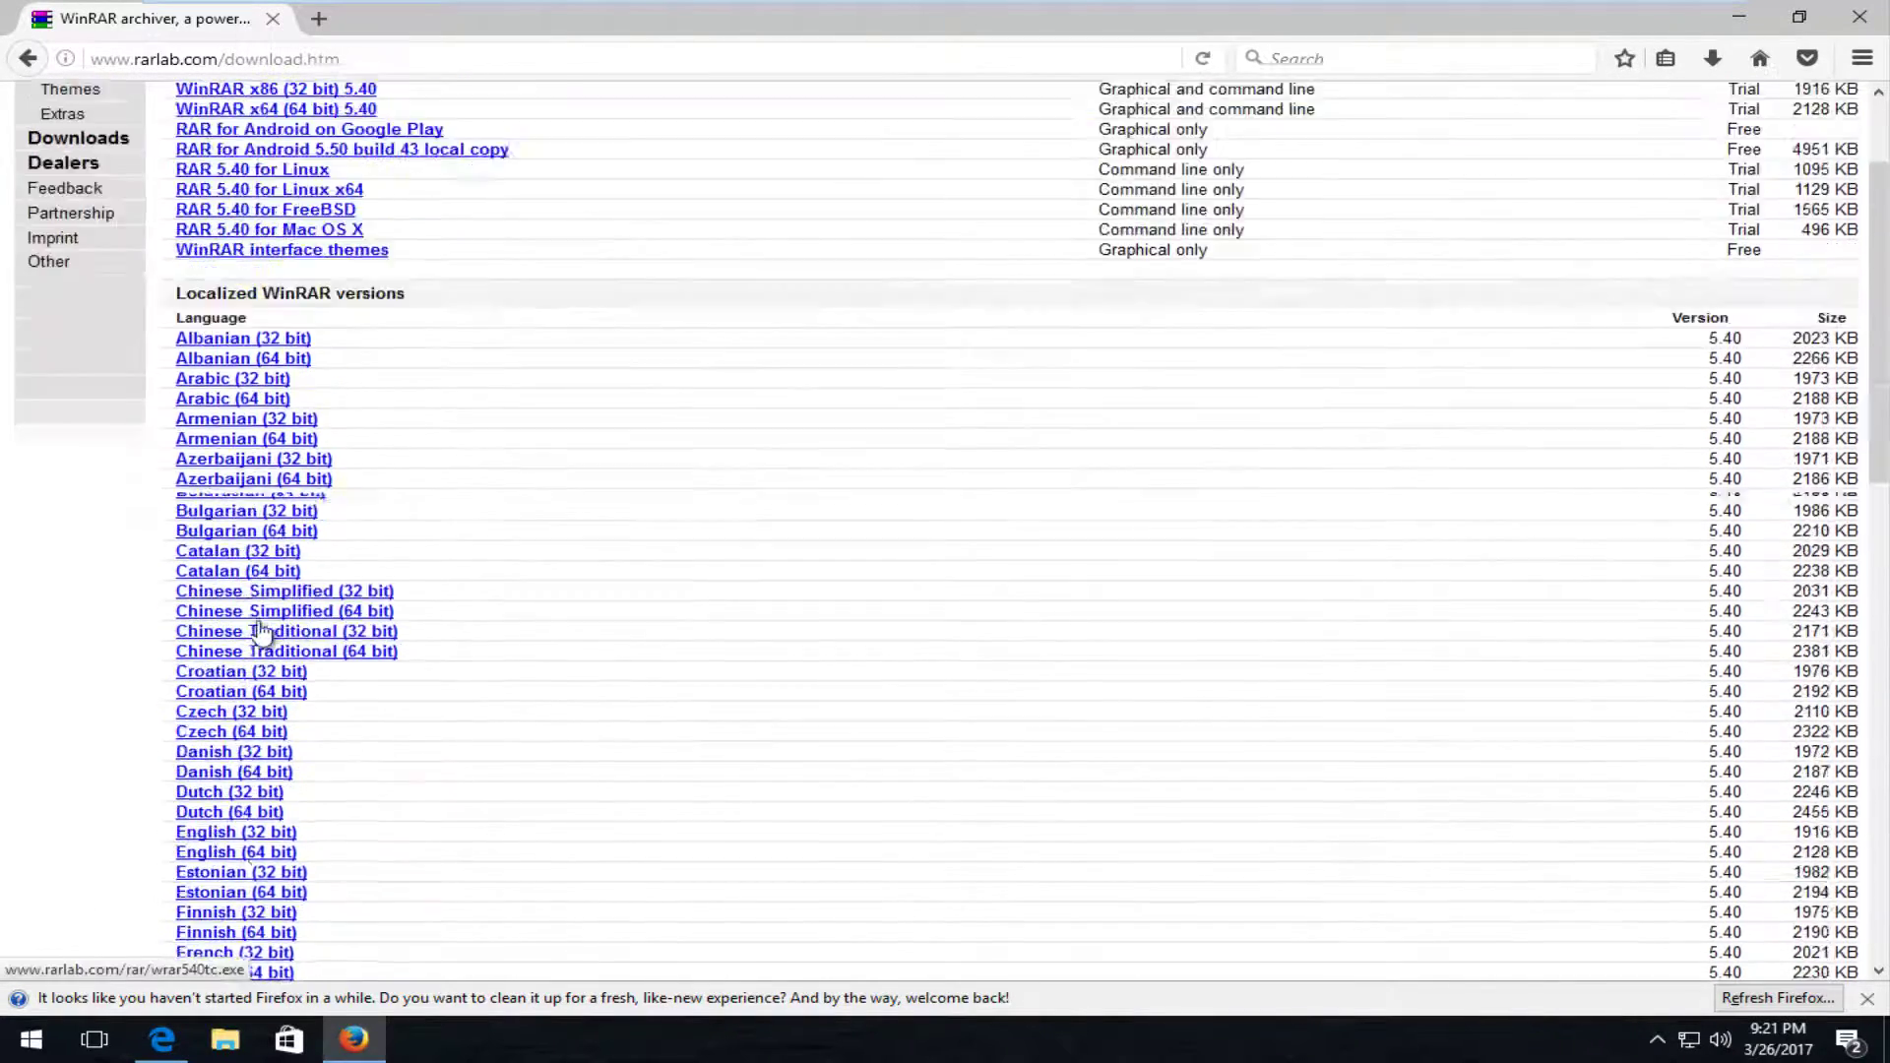
scroll(261, 630, up, 2)
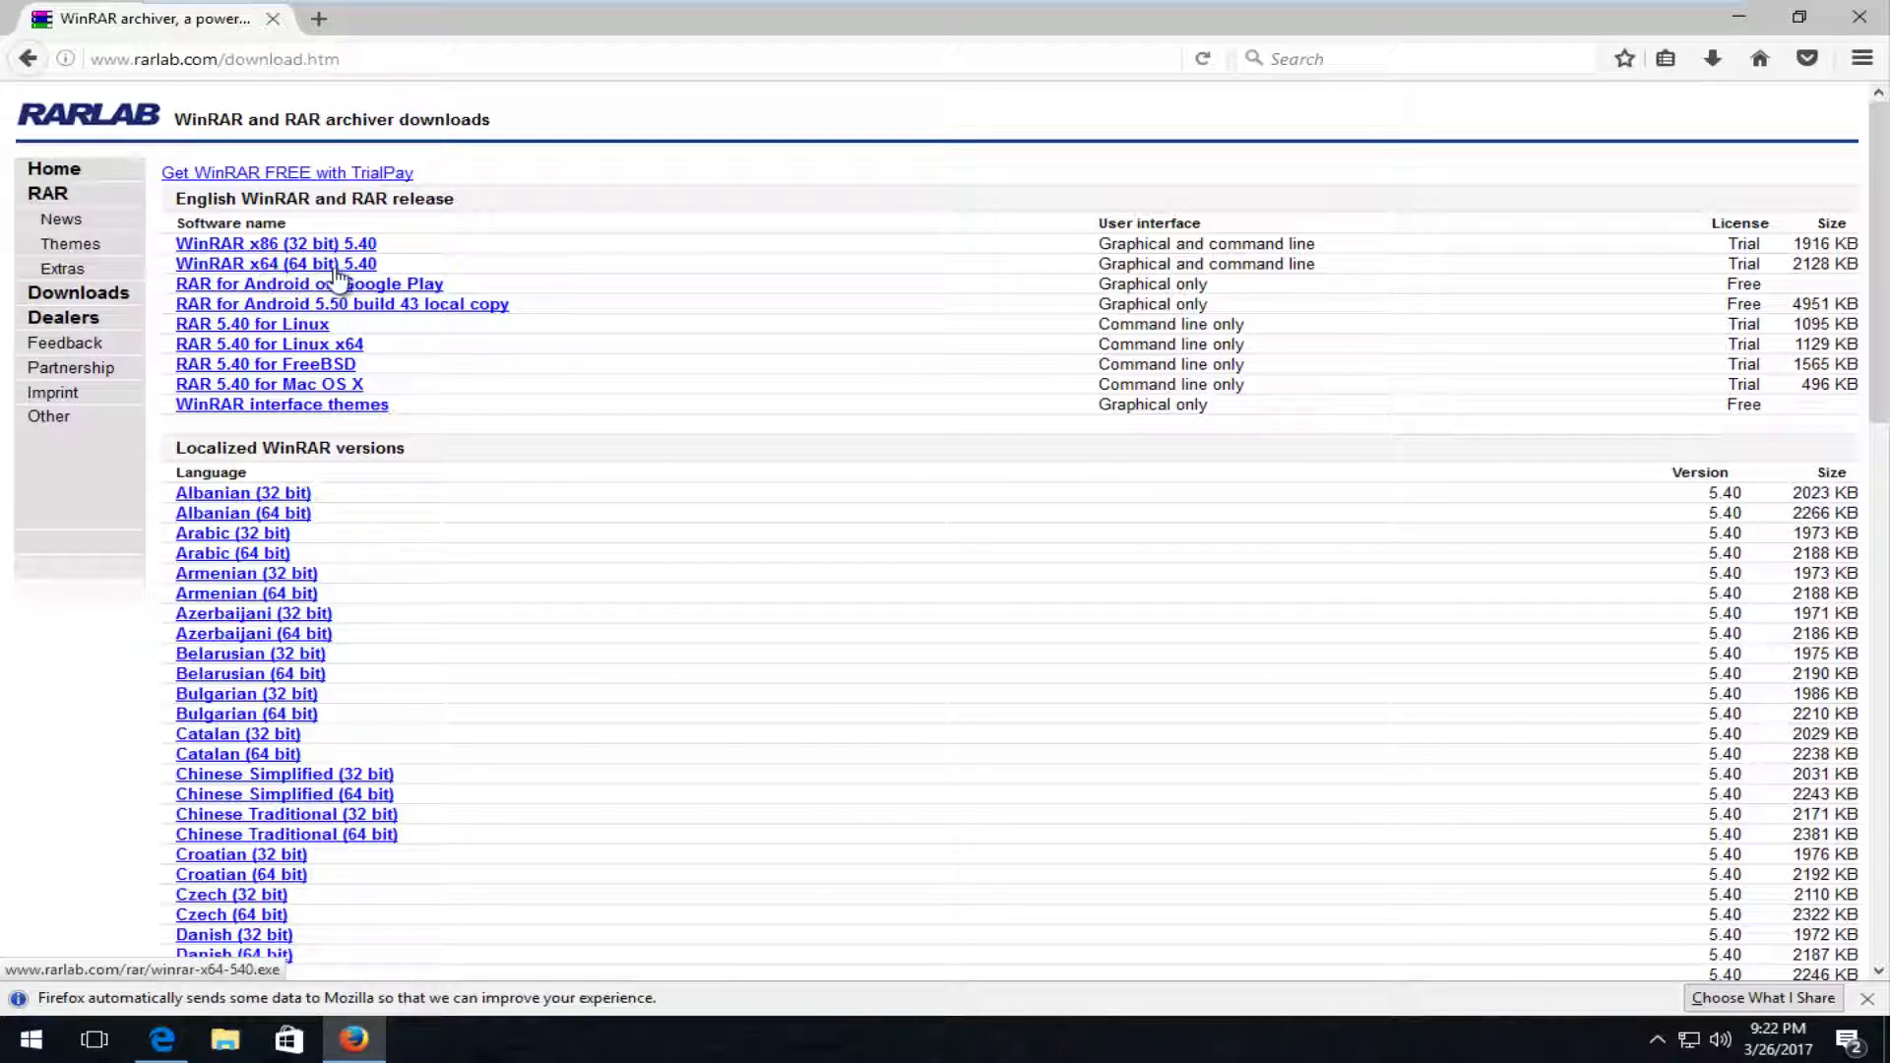
Save the WinRAR x86 (32 bit) 5.40 installer wrar540.exe and launch it from Downloads
click(298, 246)
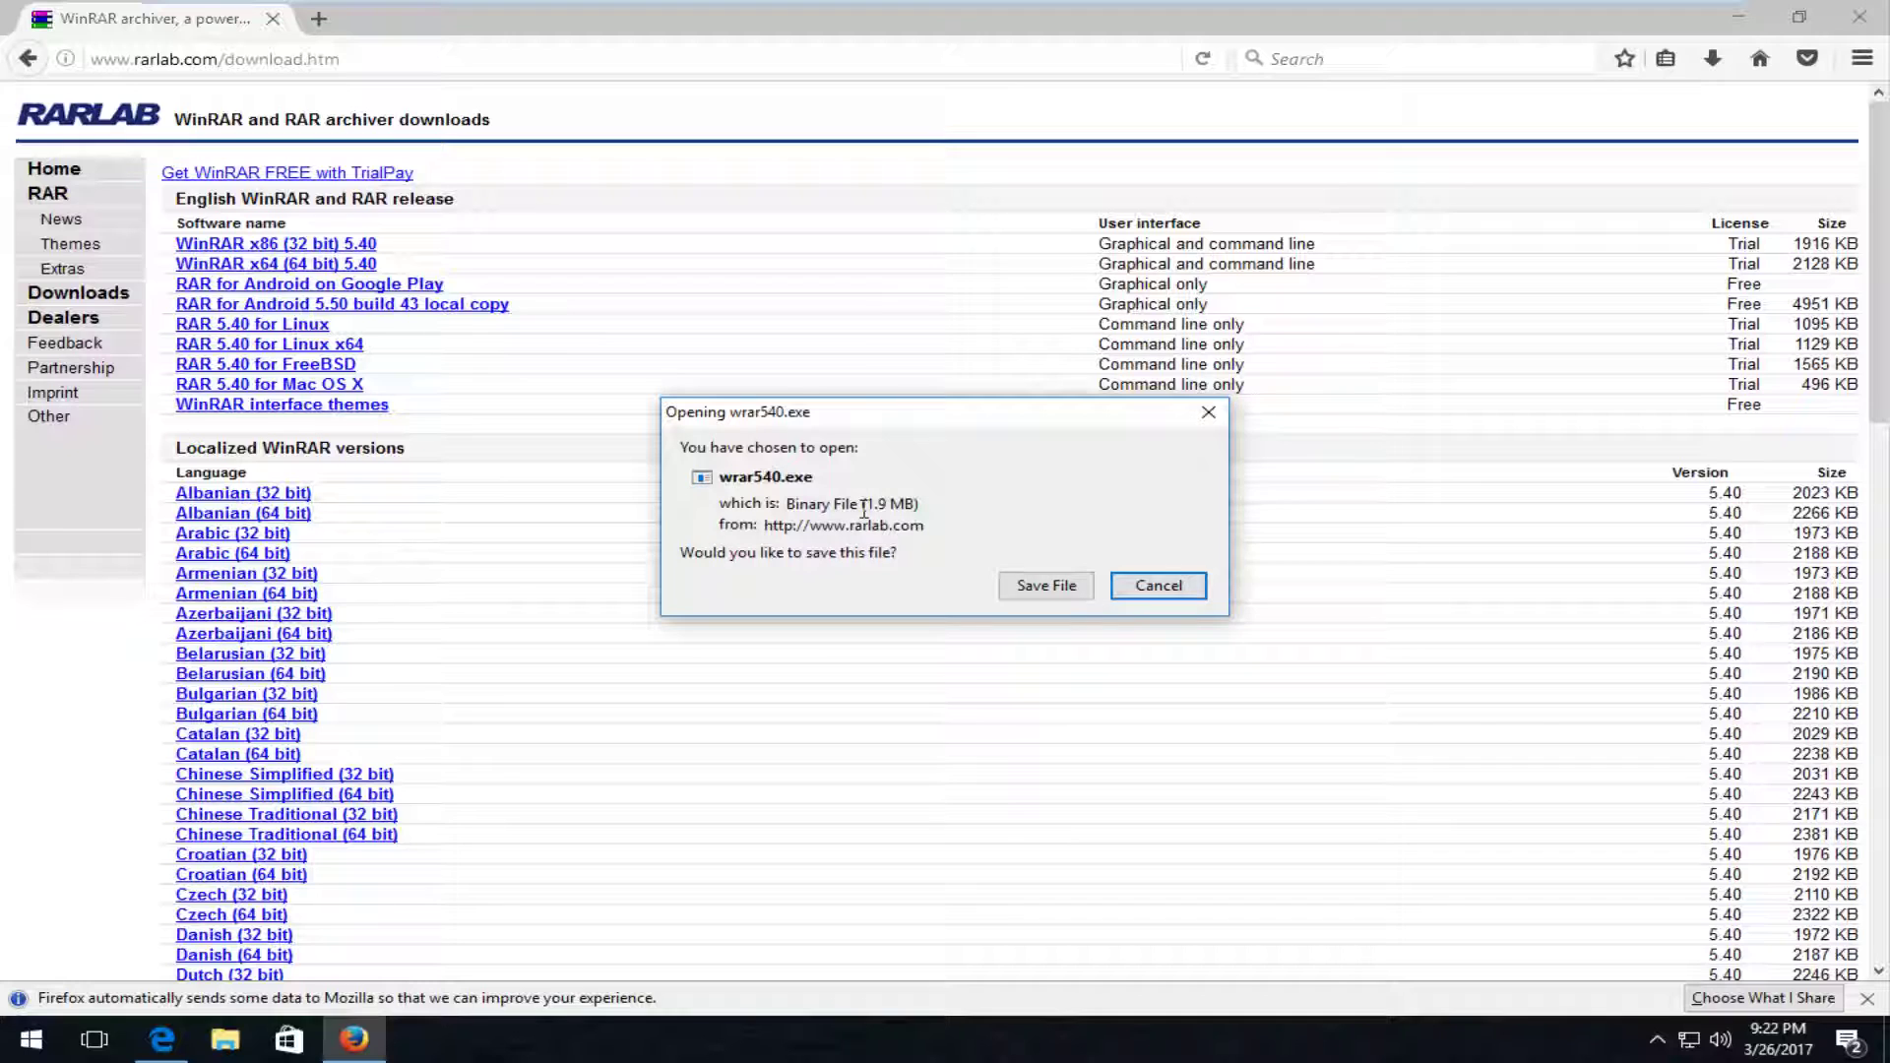
click(1044, 587)
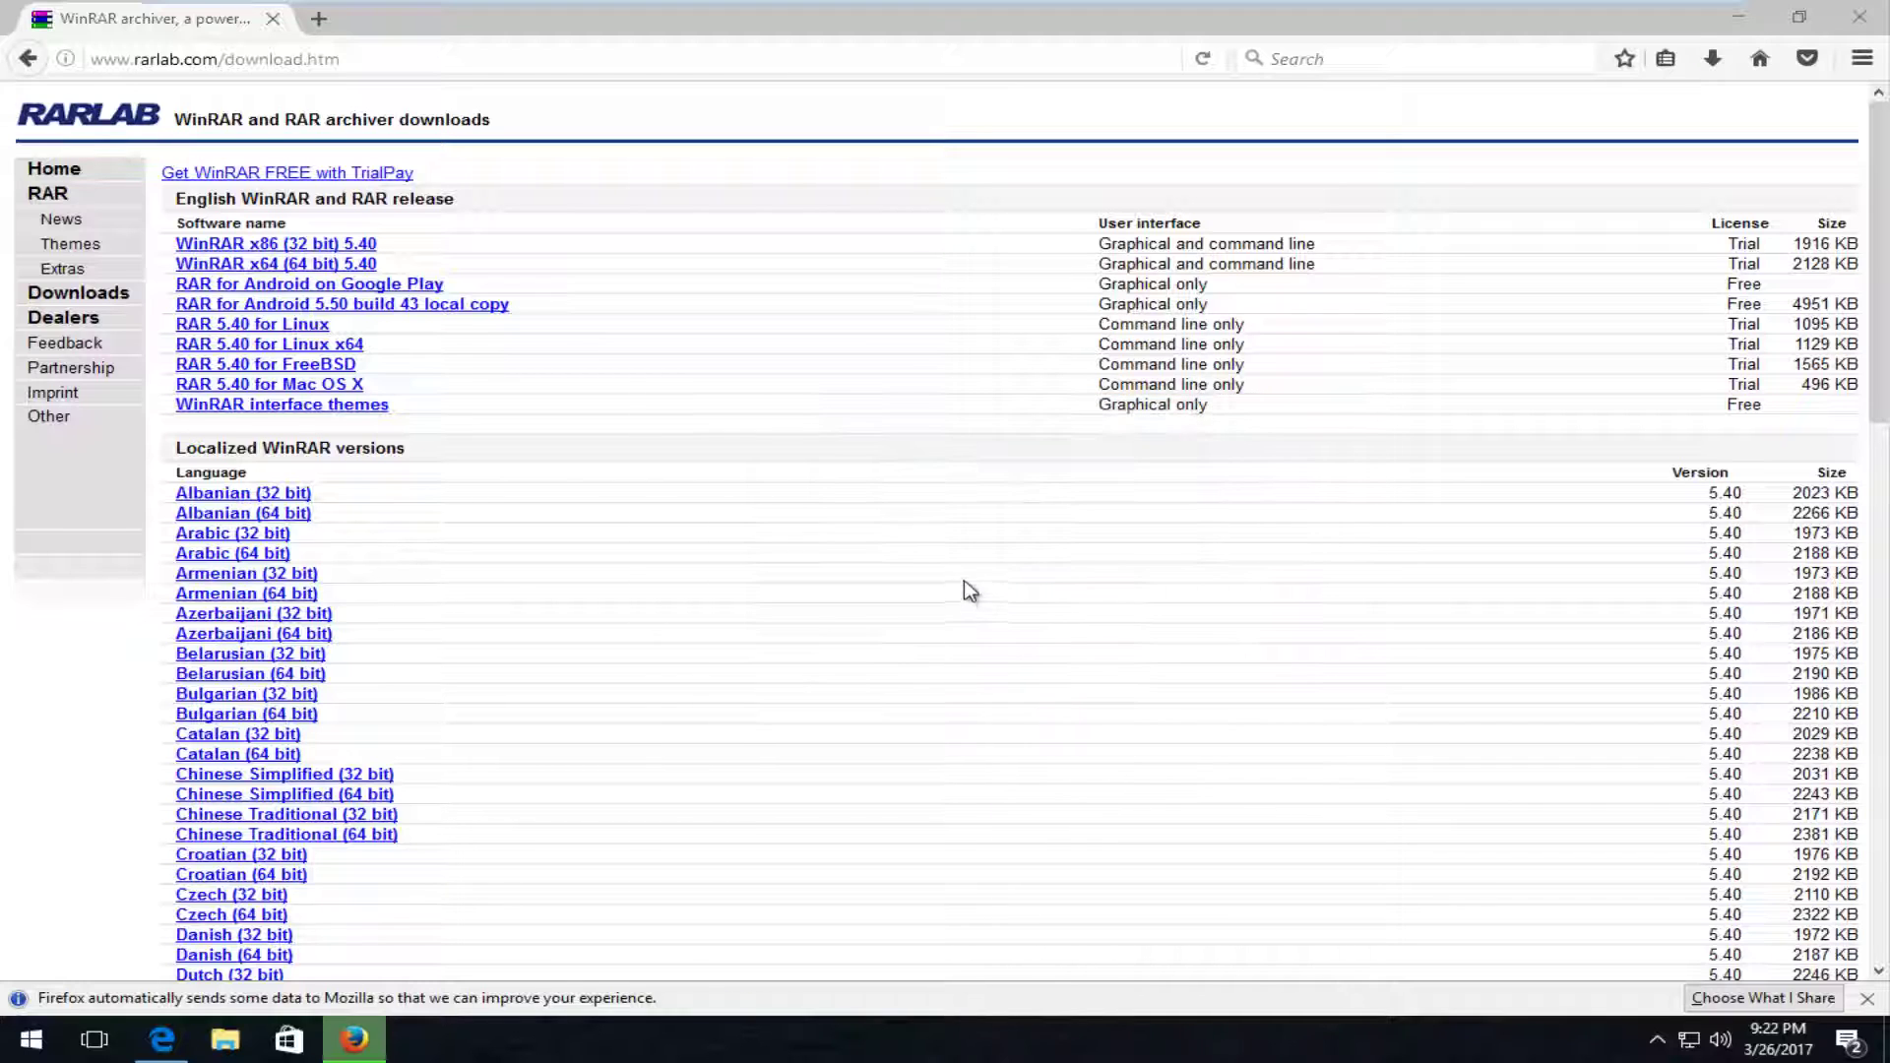
click(1713, 58)
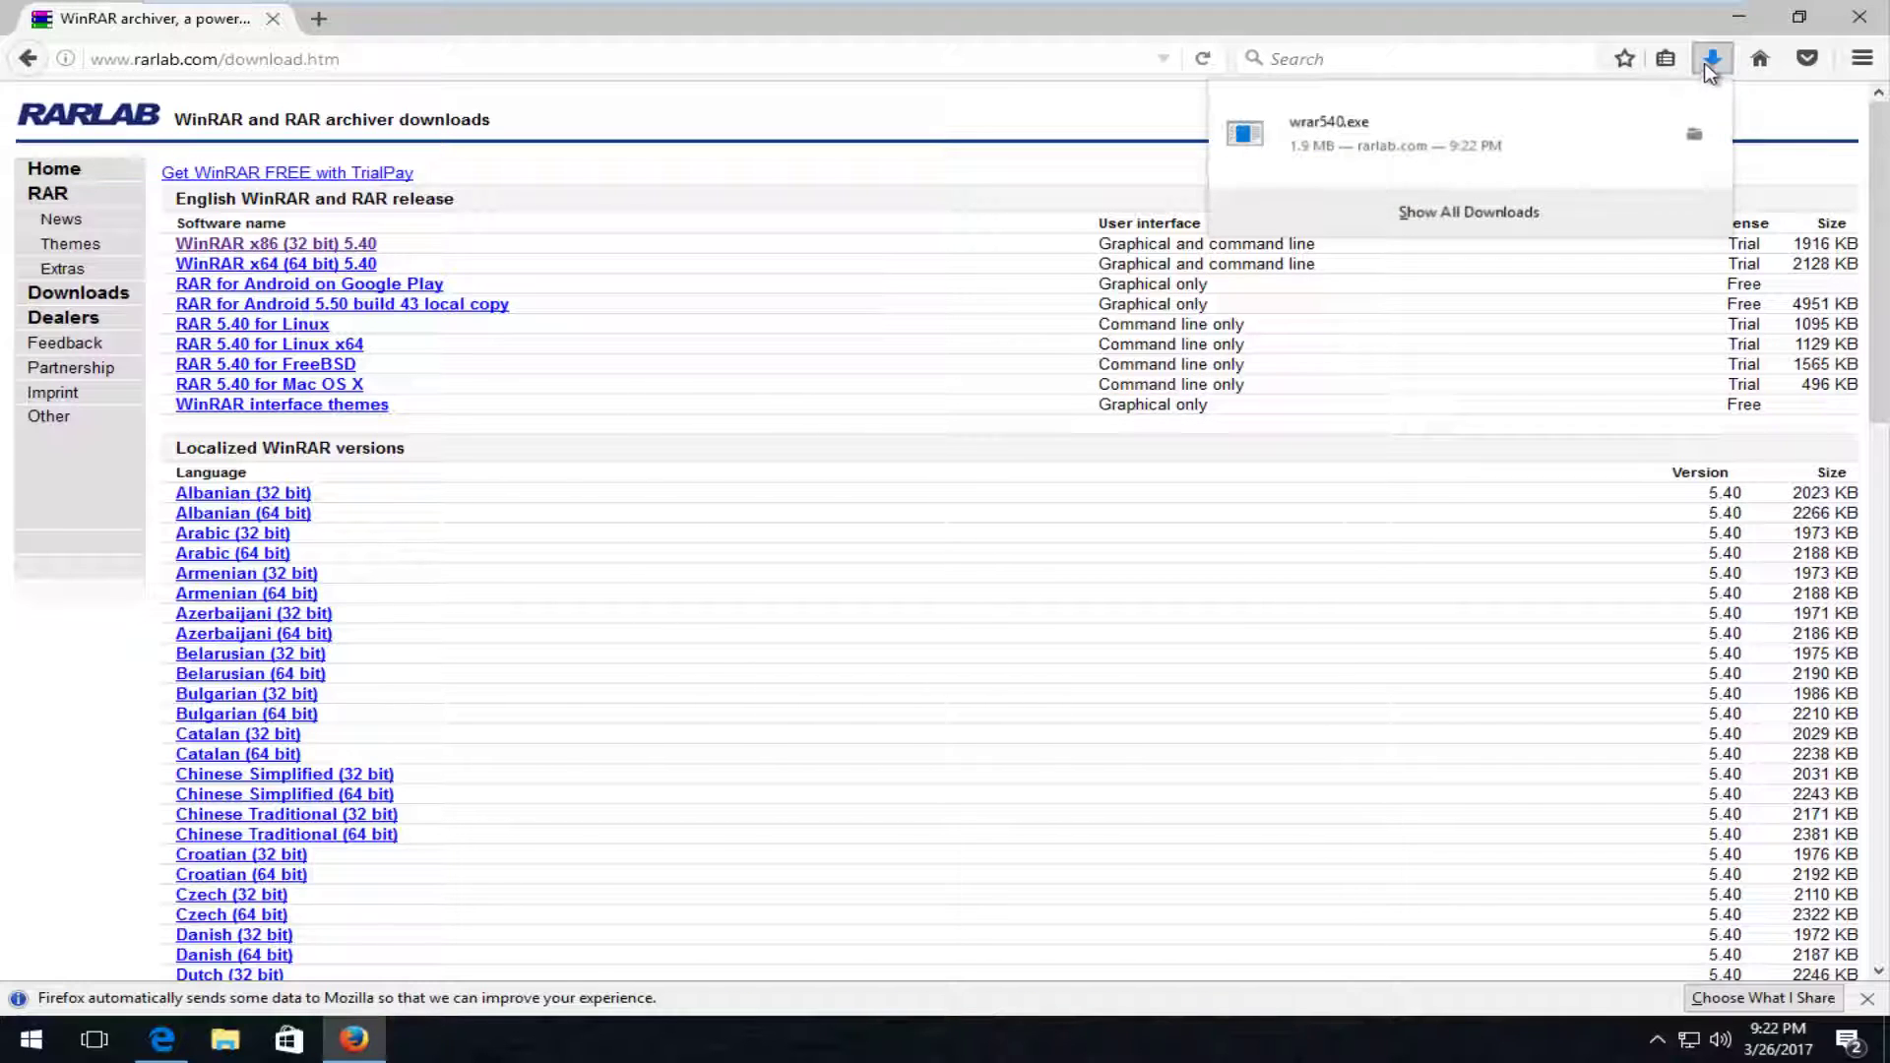
click(1349, 148)
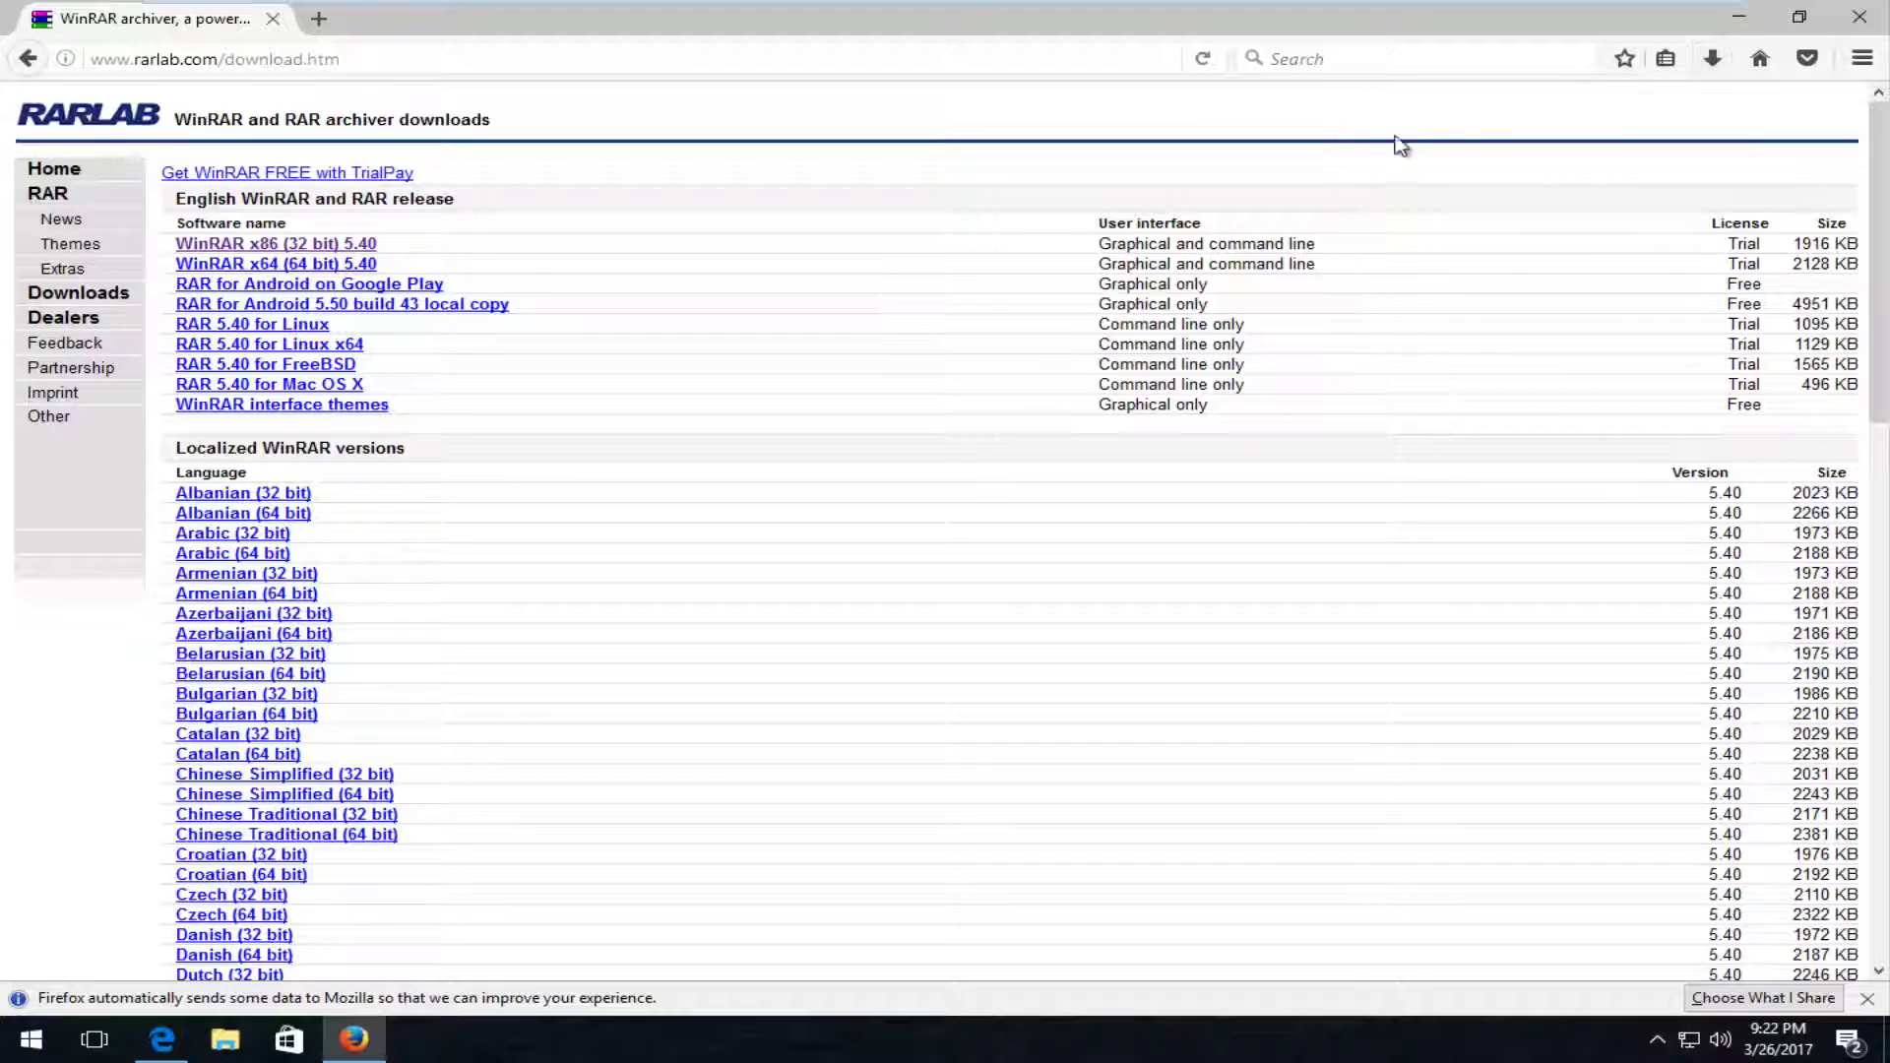
Minimize Firefox and allow wrar540.exe to run in the User Account Control prompt
click(1739, 18)
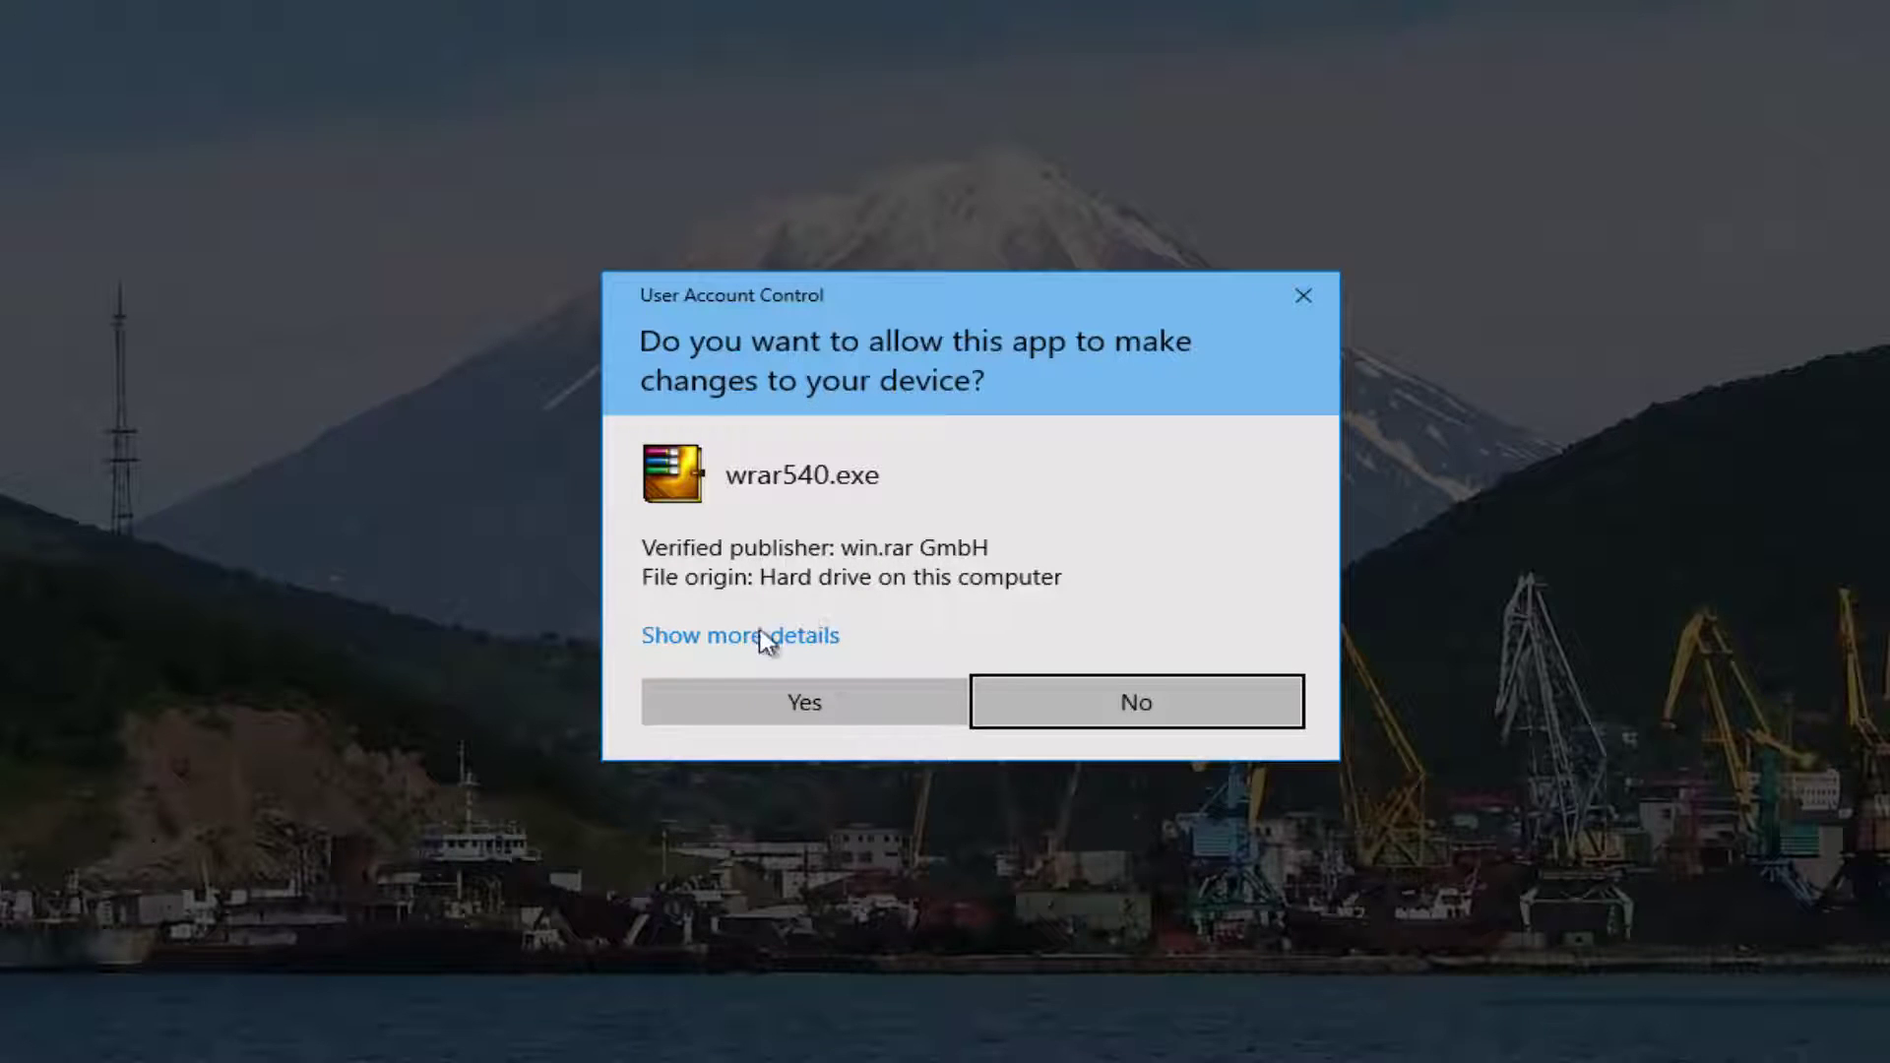
click(751, 702)
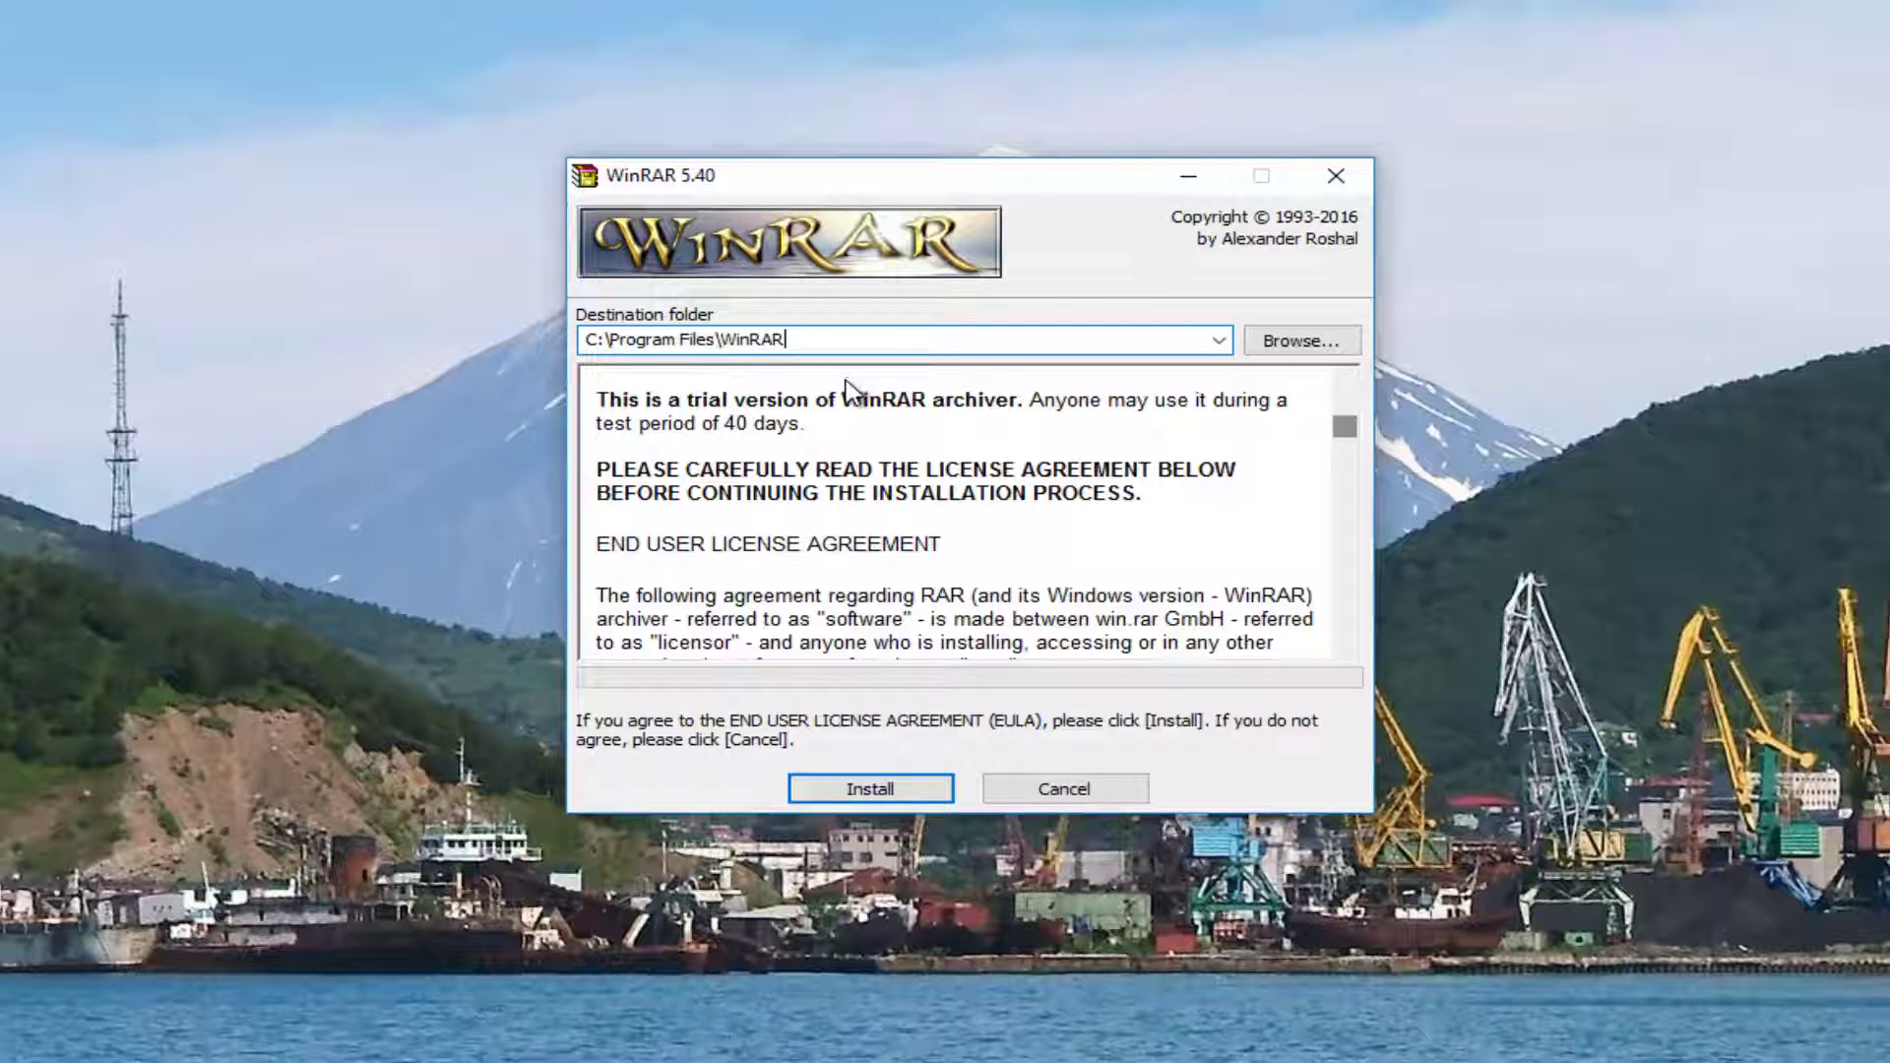
Review the licence and install WinRAR 5.40 to C:\Program Files\WinRAR
double_click(727, 424)
click(732, 426)
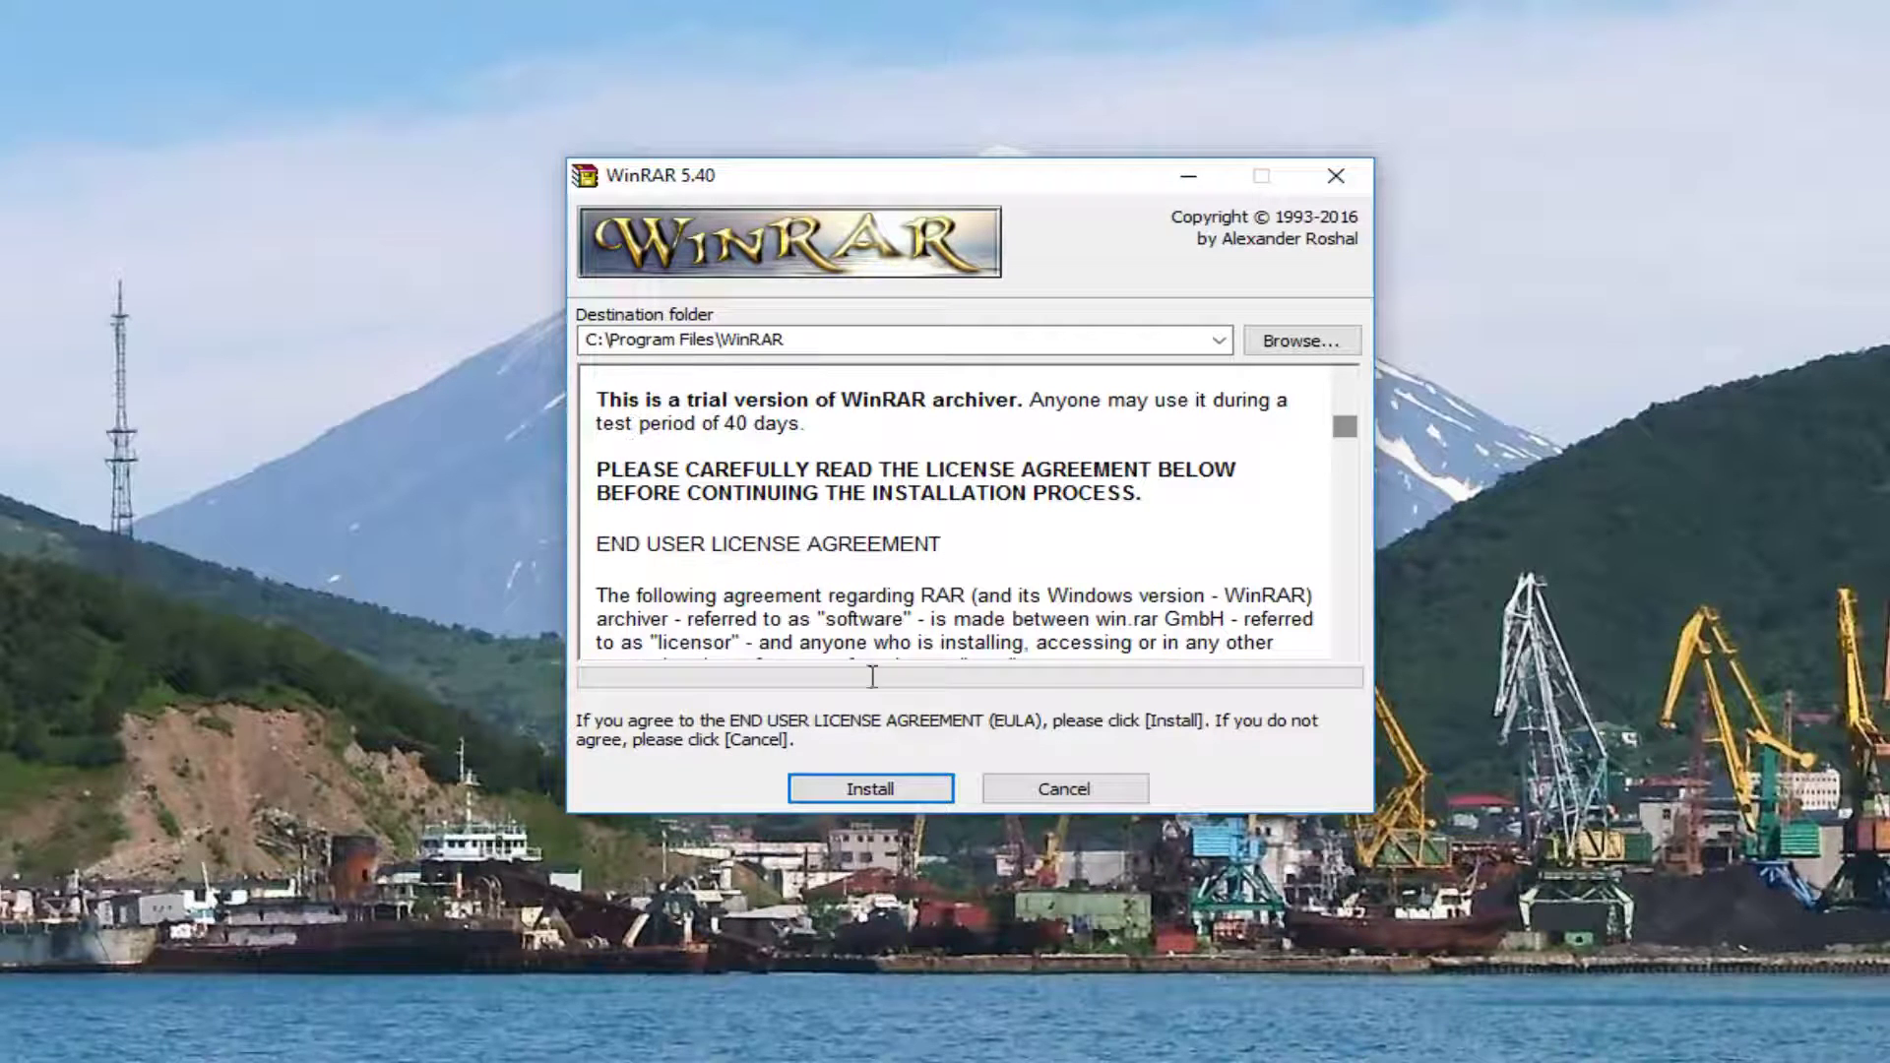
scroll(1004, 396, down, 1)
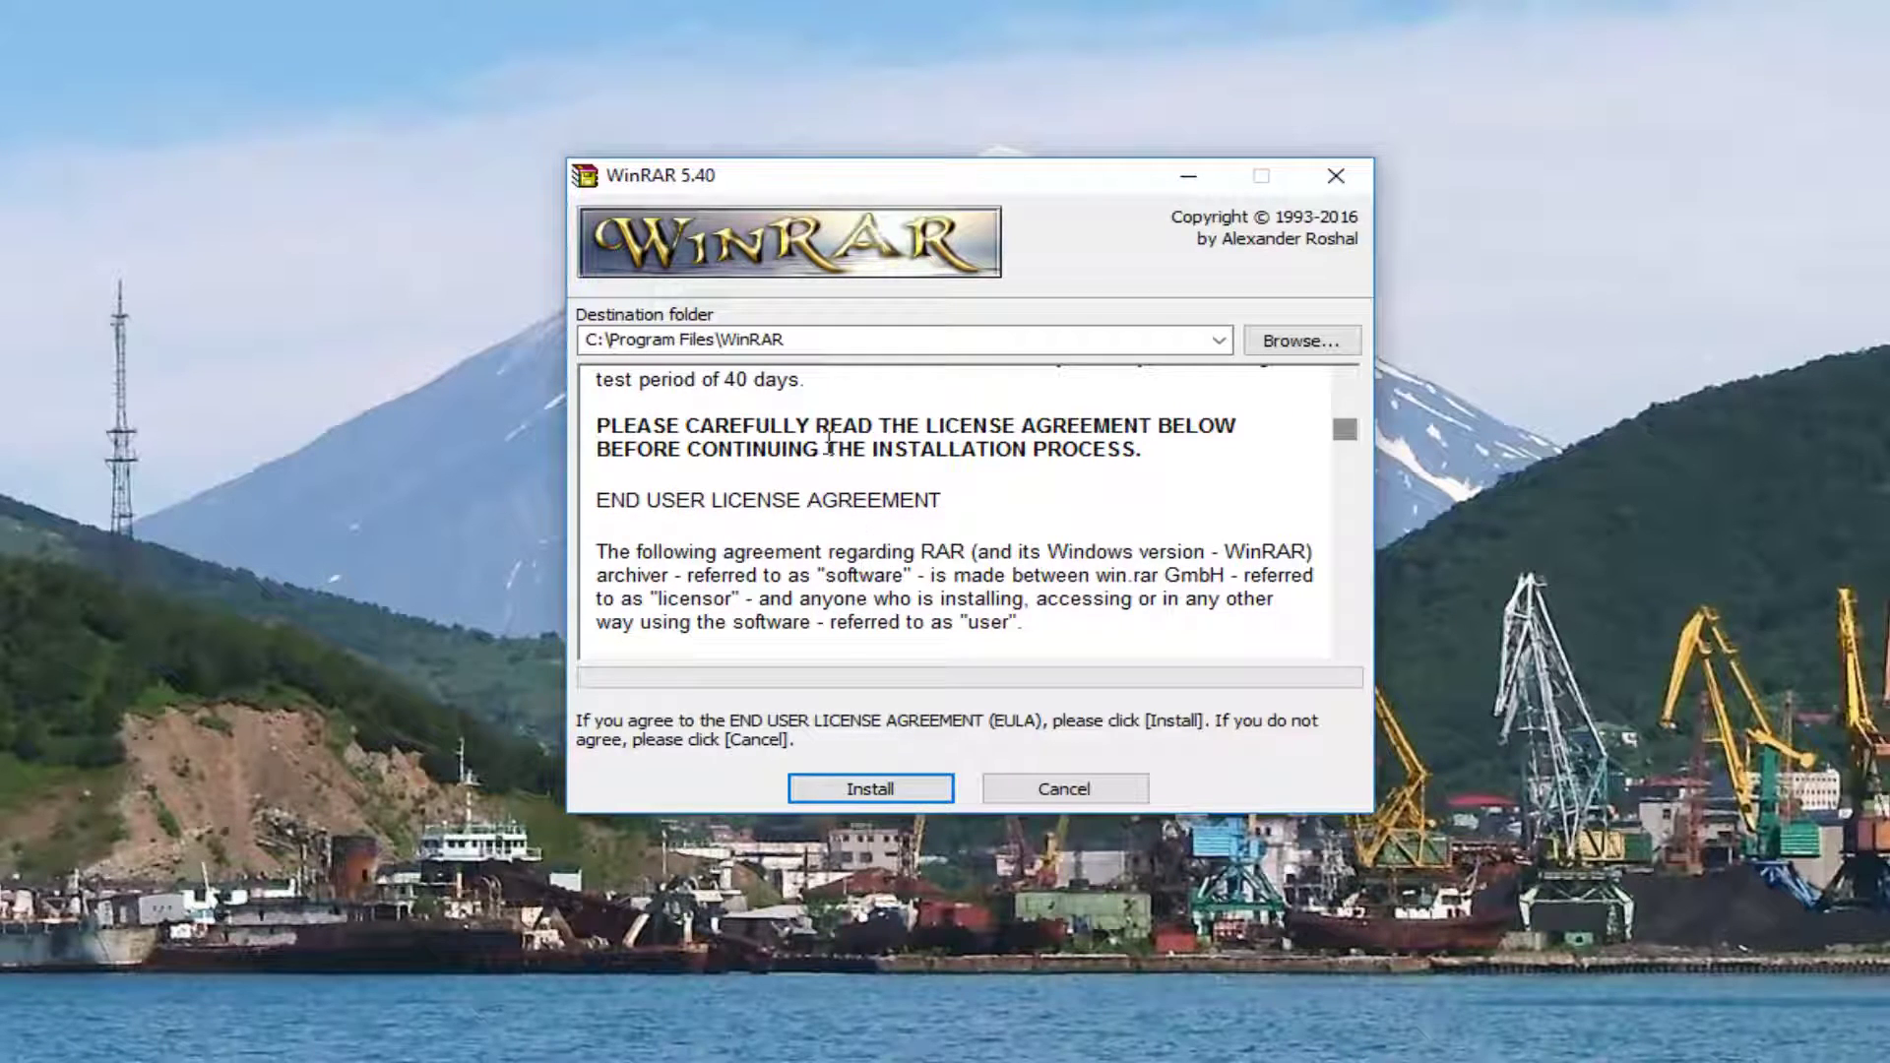
scroll(832, 473, down, 2)
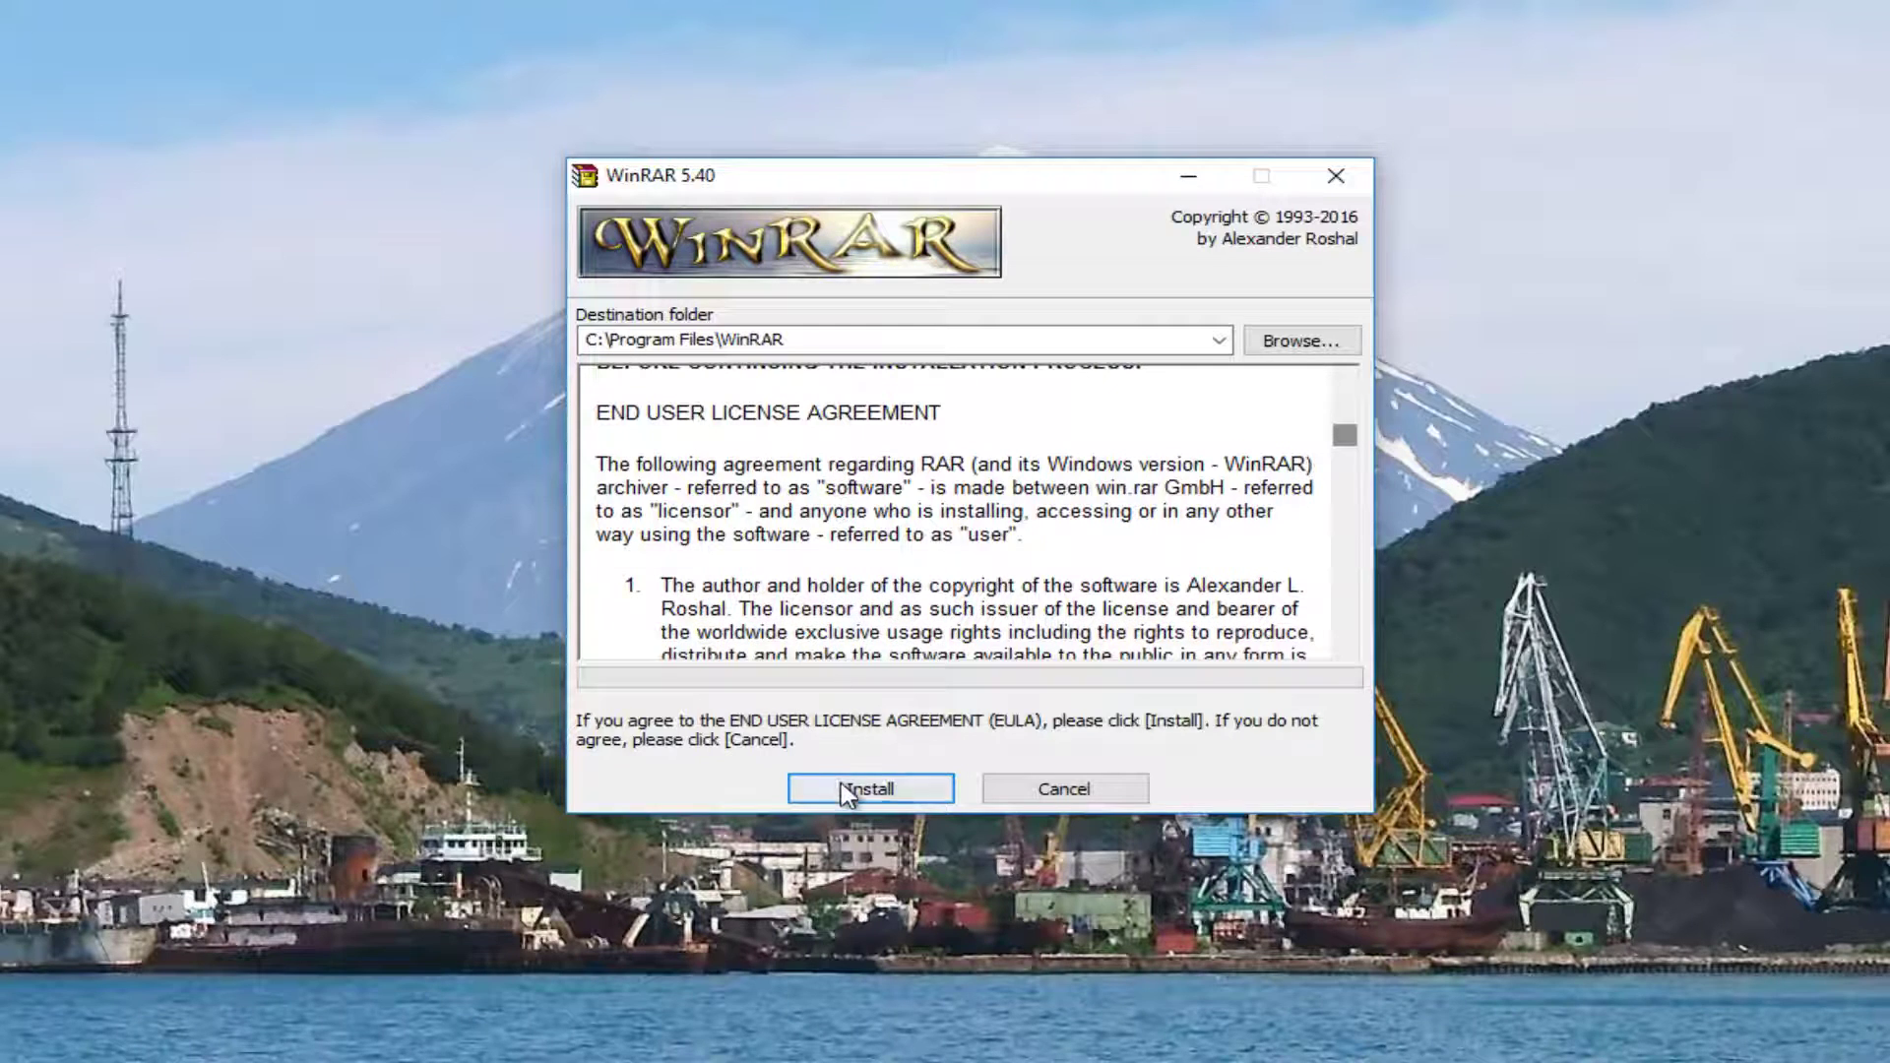
click(882, 792)
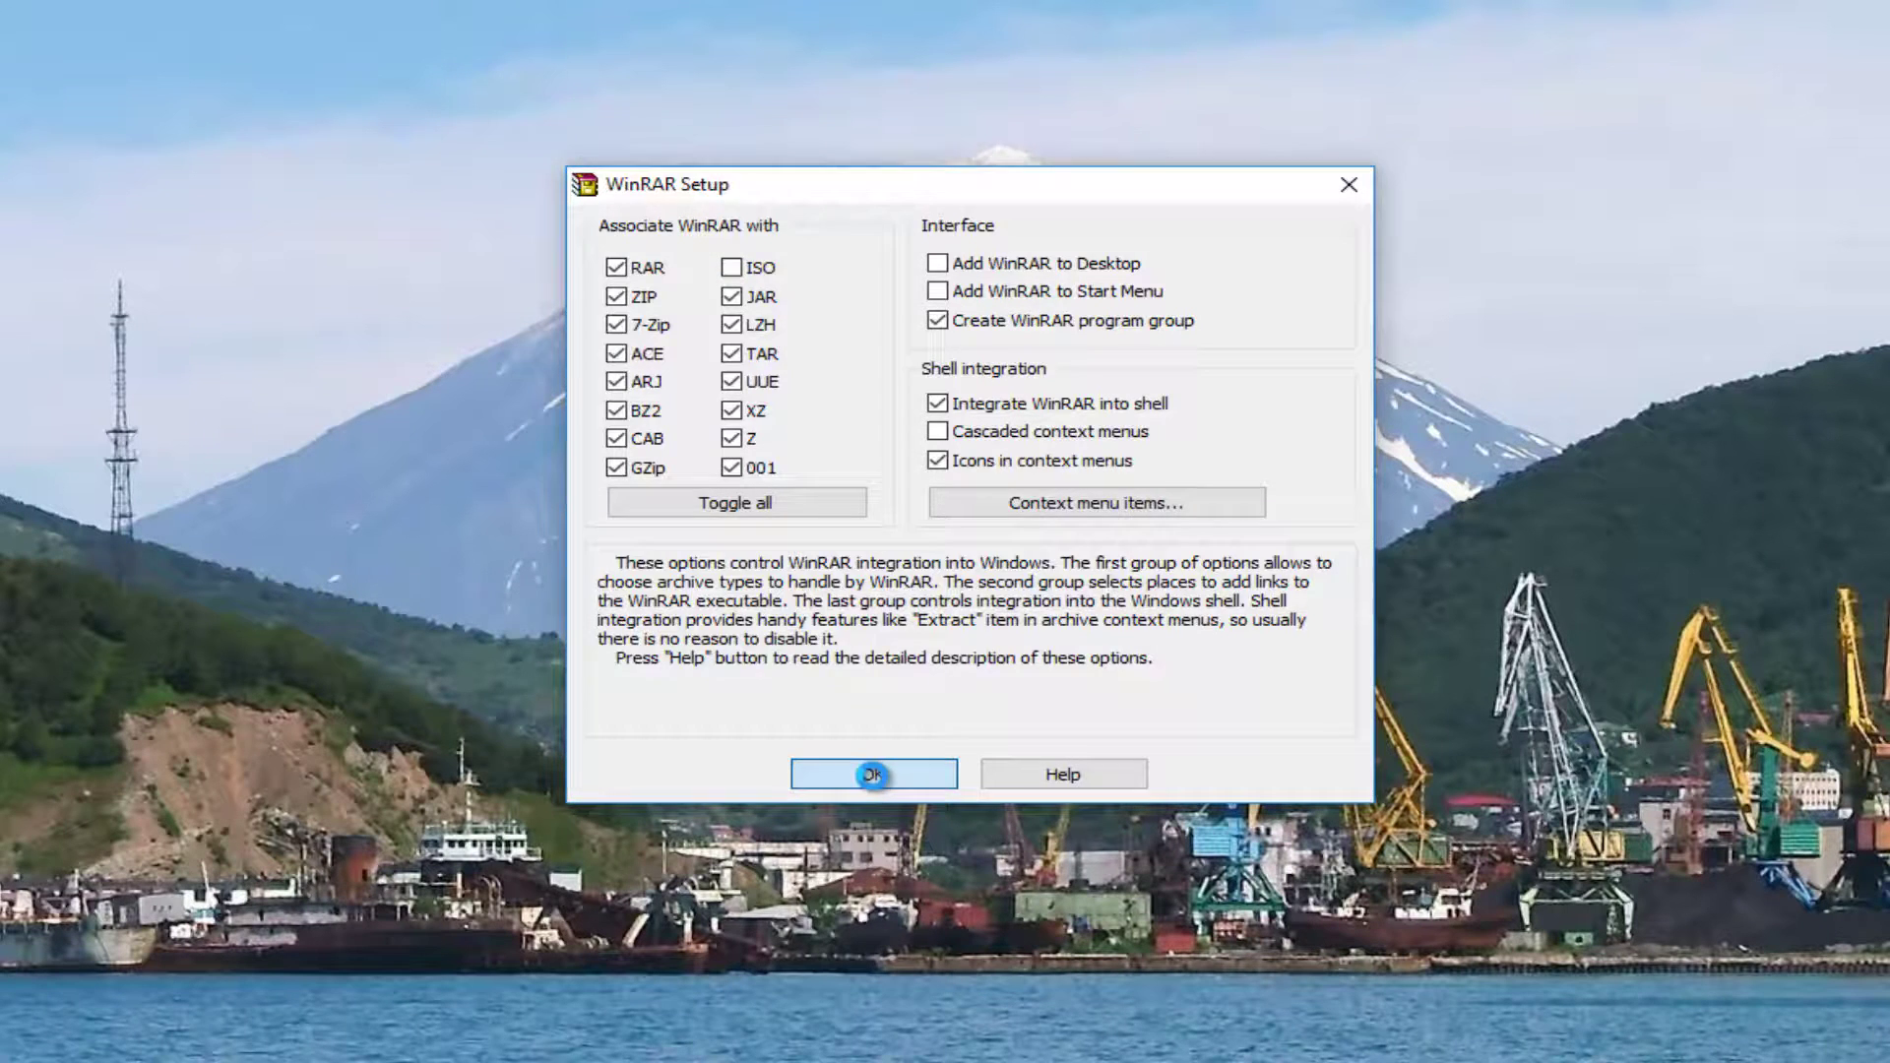
Accept the default file associations and integration options, then finish and close setup
click(872, 776)
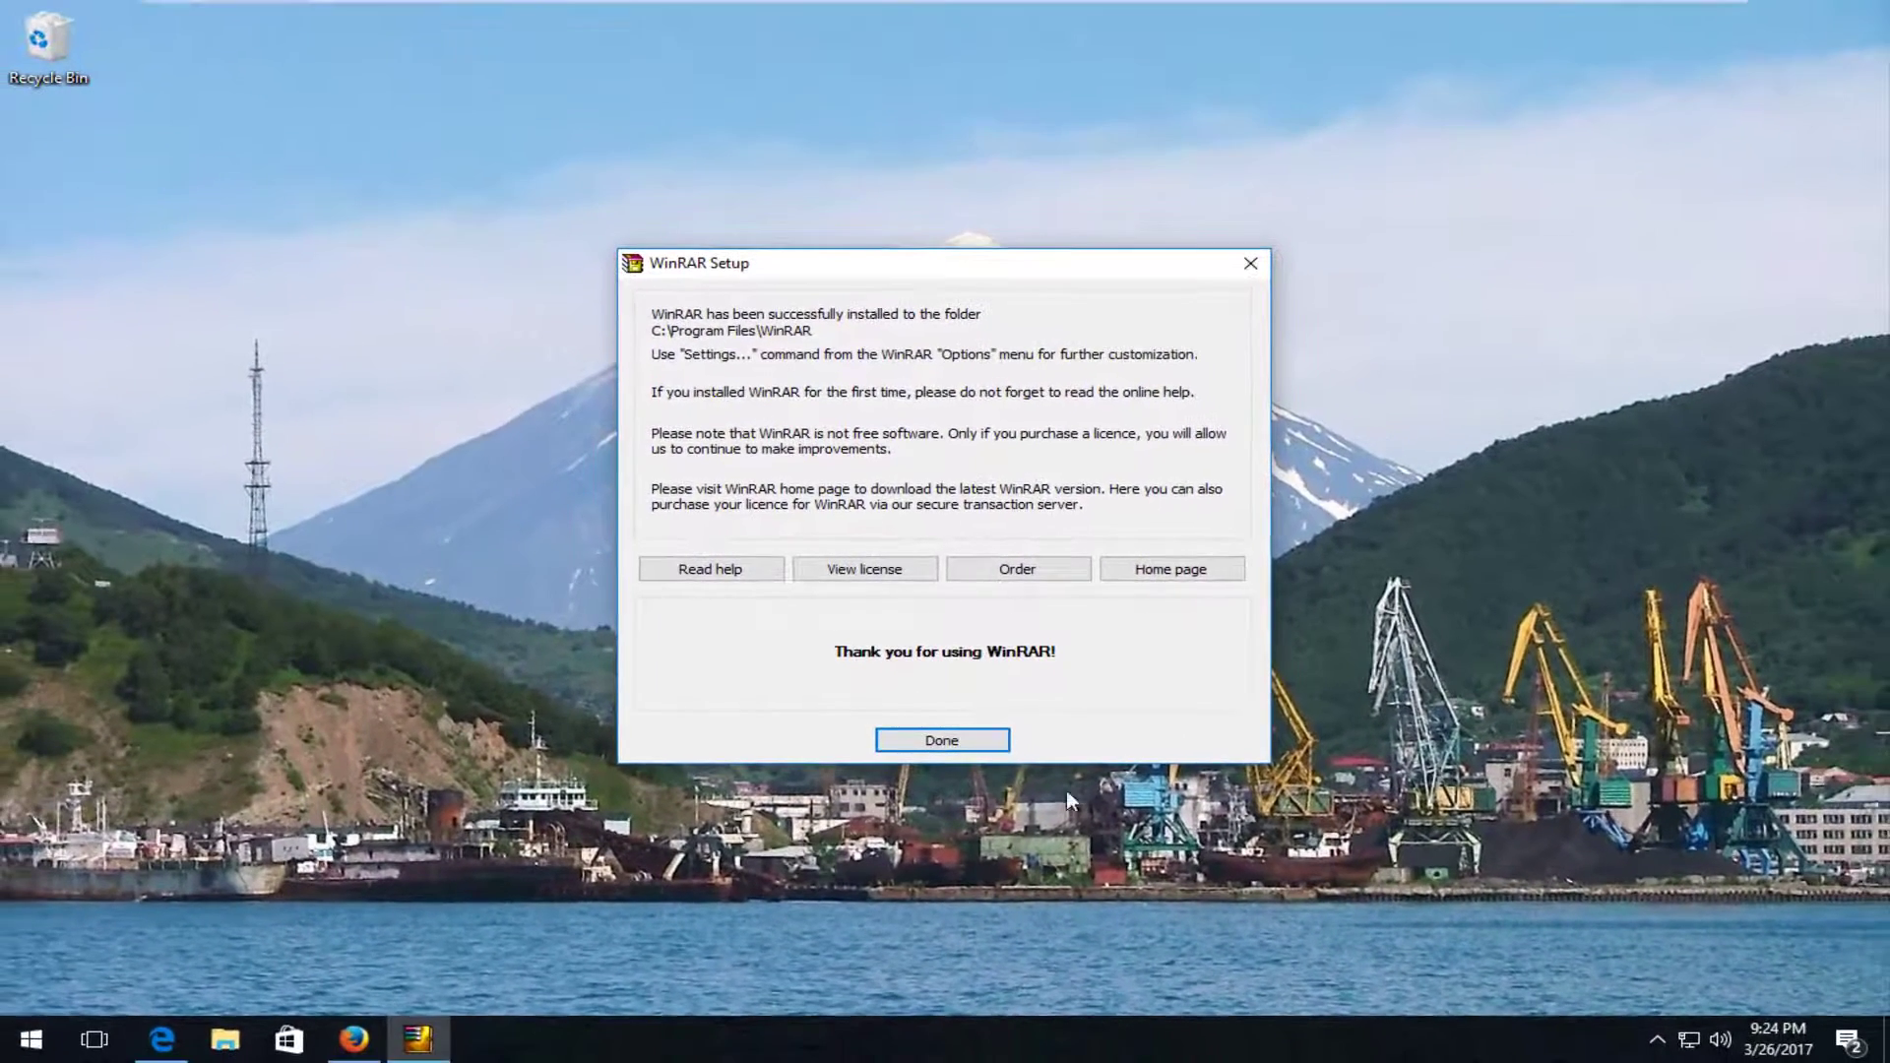
click(941, 743)
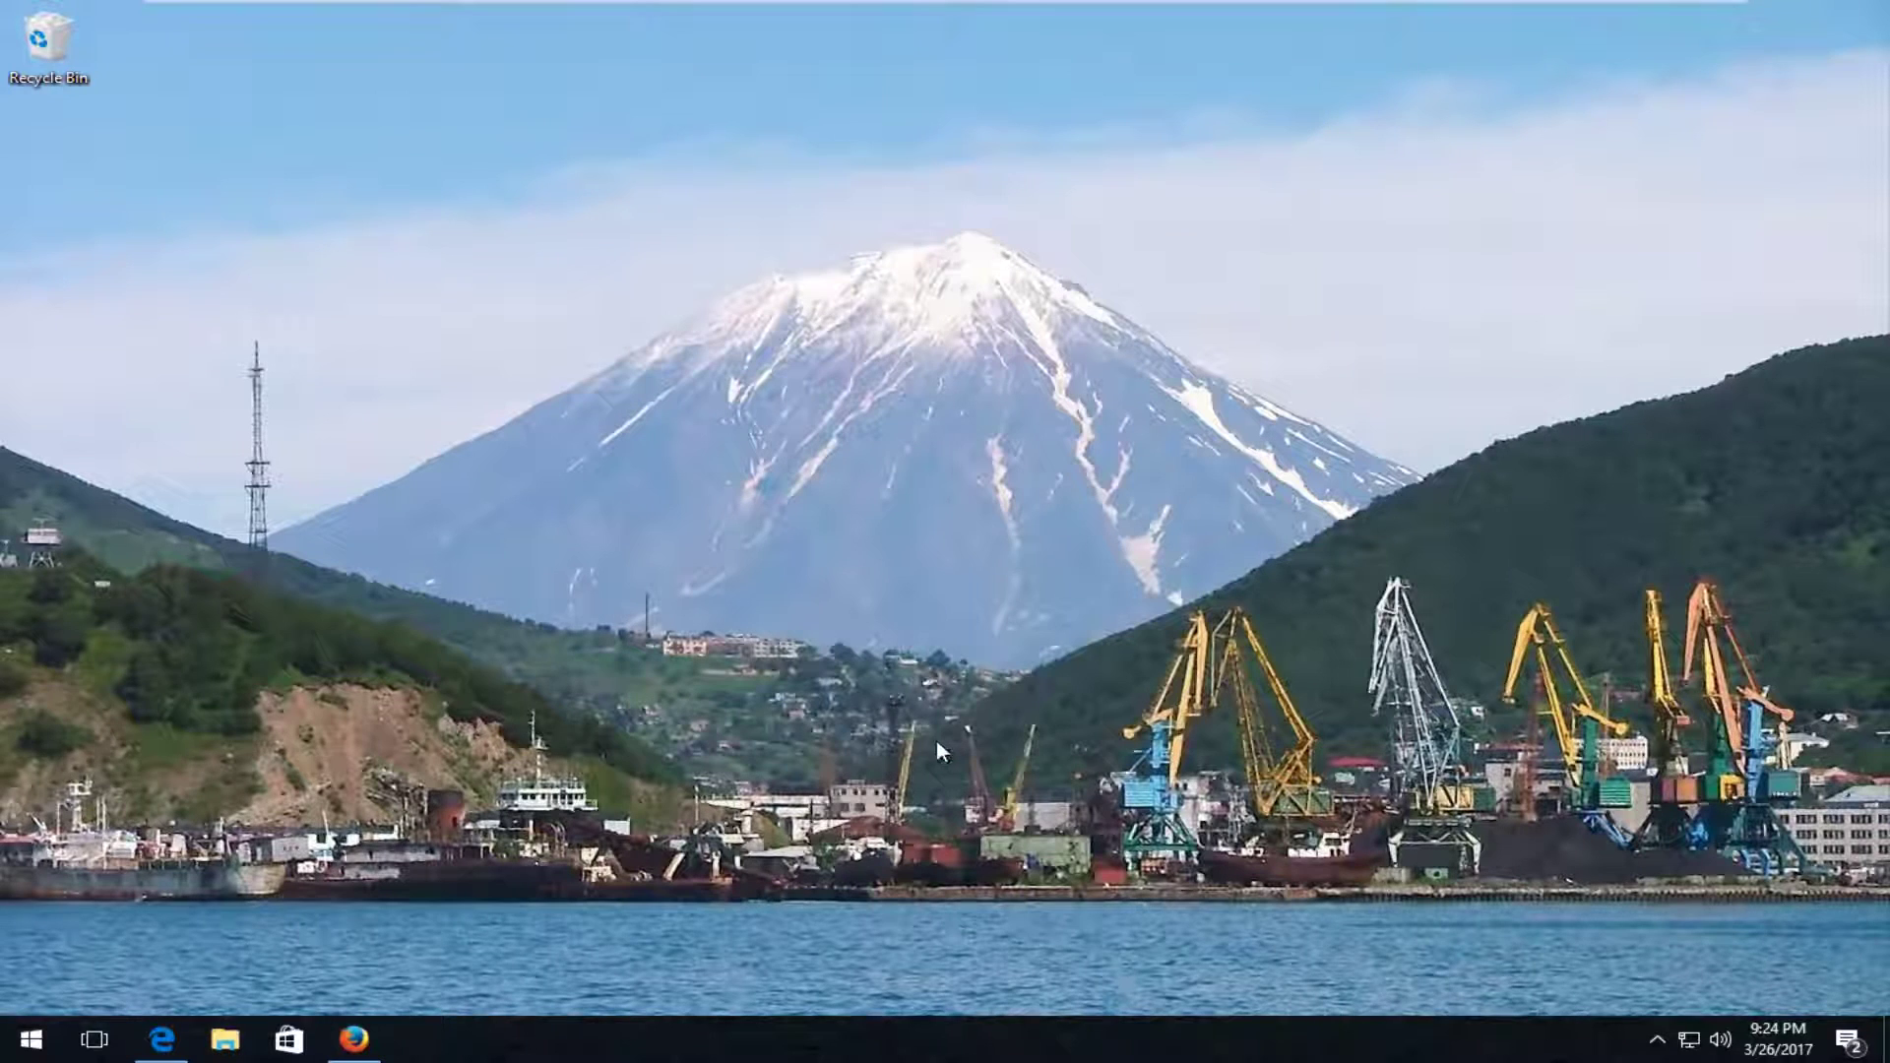
Launch WinRAR from the Start search and dismiss the evaluation notice to browse system32
click(4, 1034)
text(winrar)
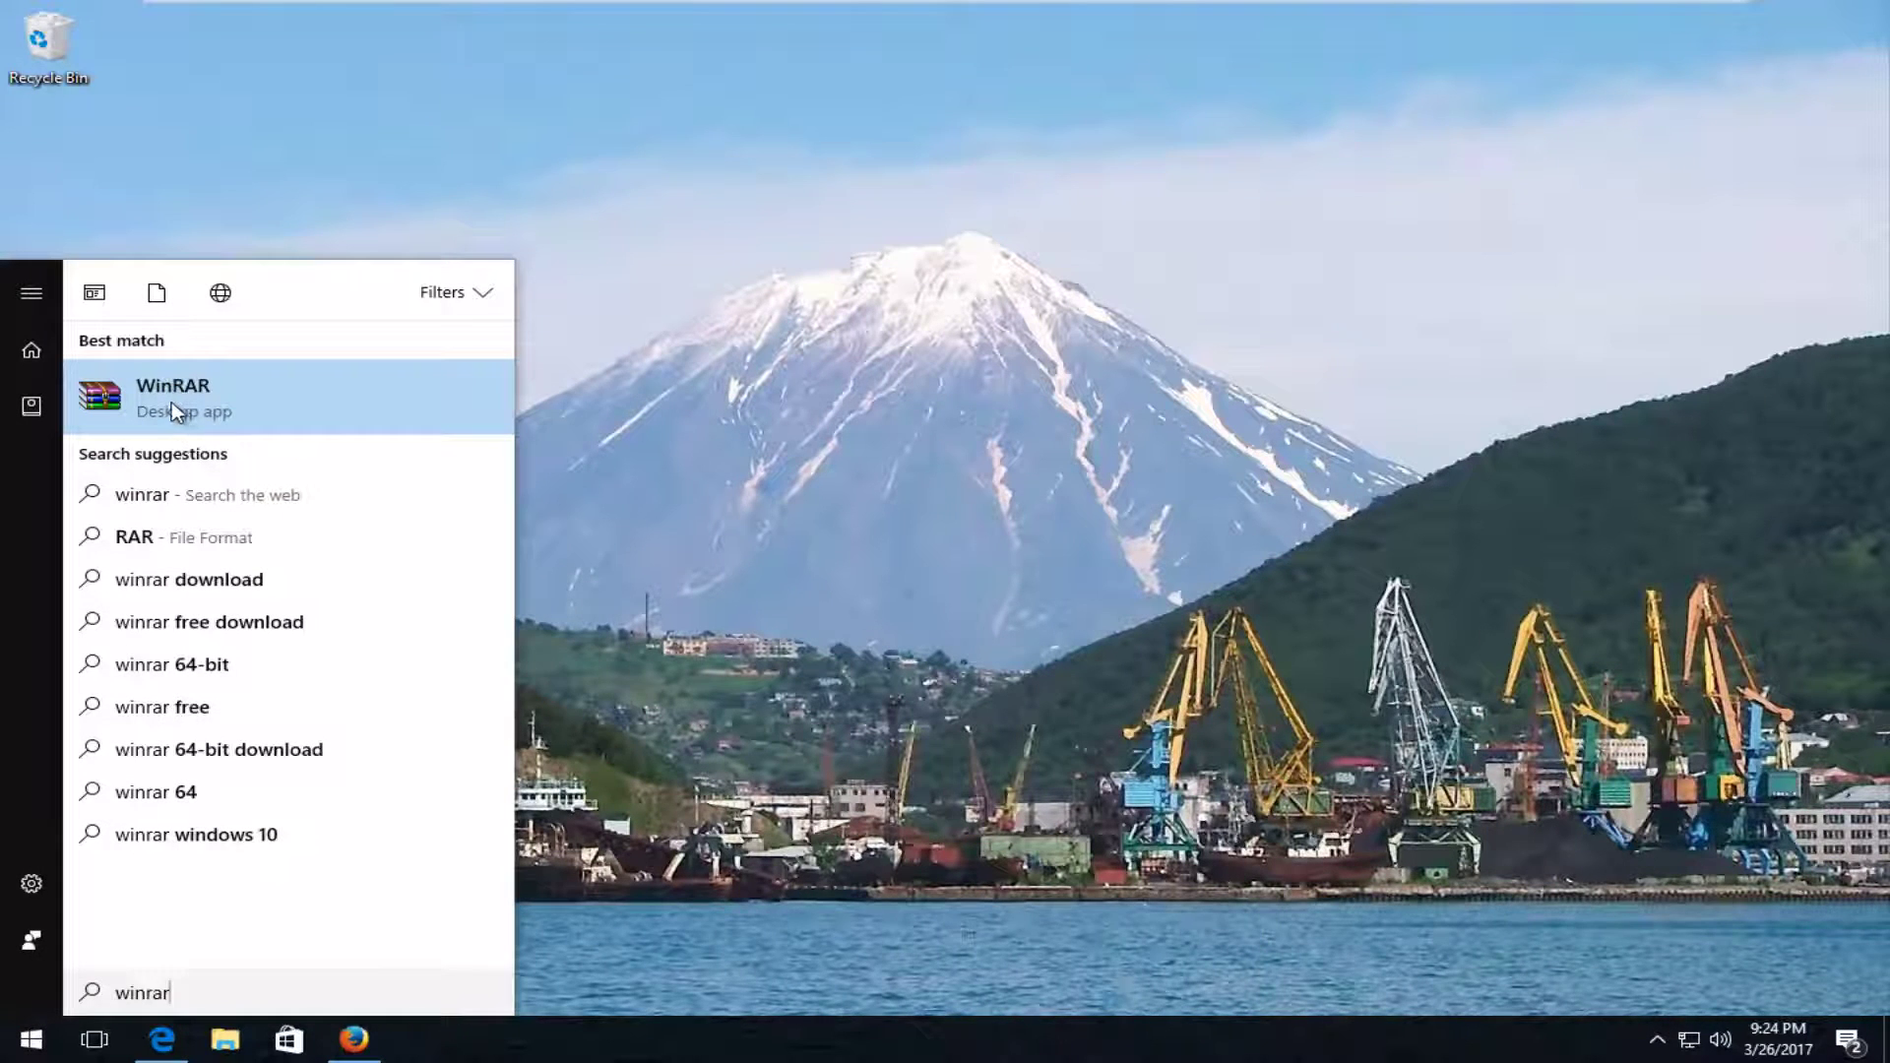
click(145, 408)
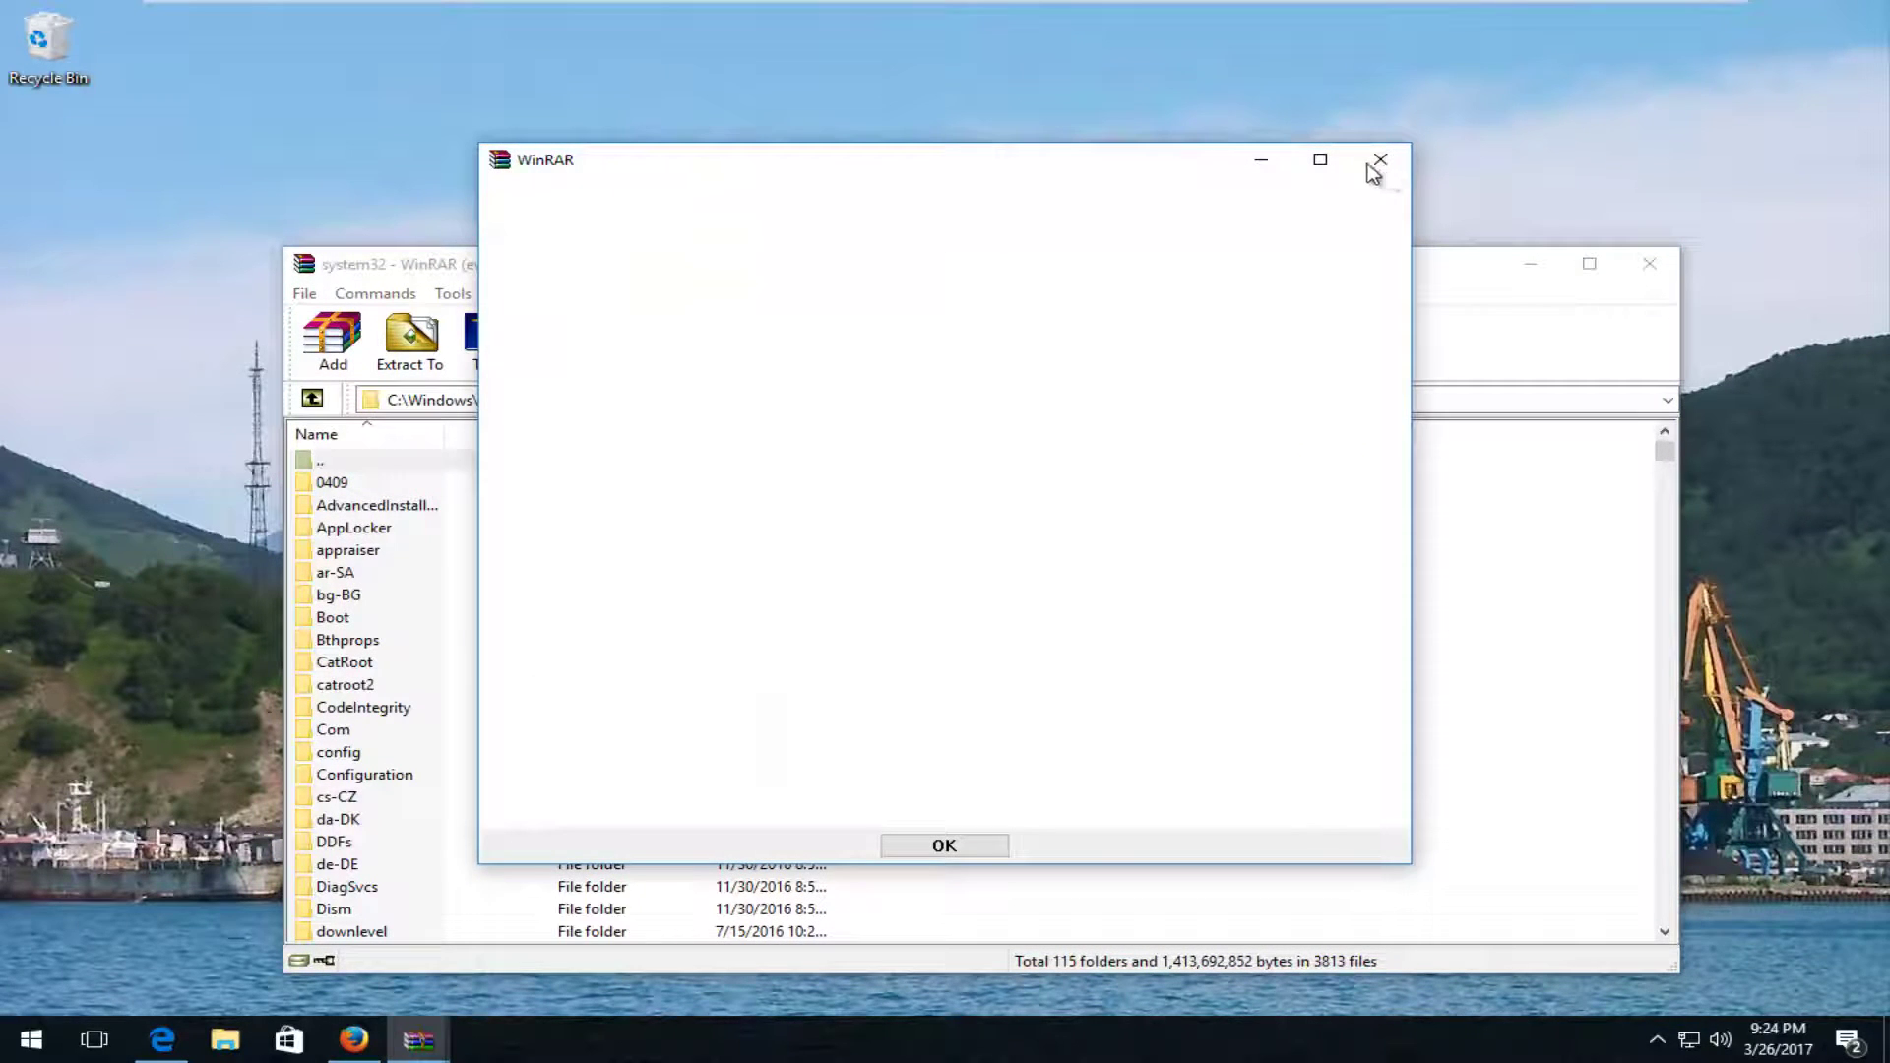
click(936, 847)
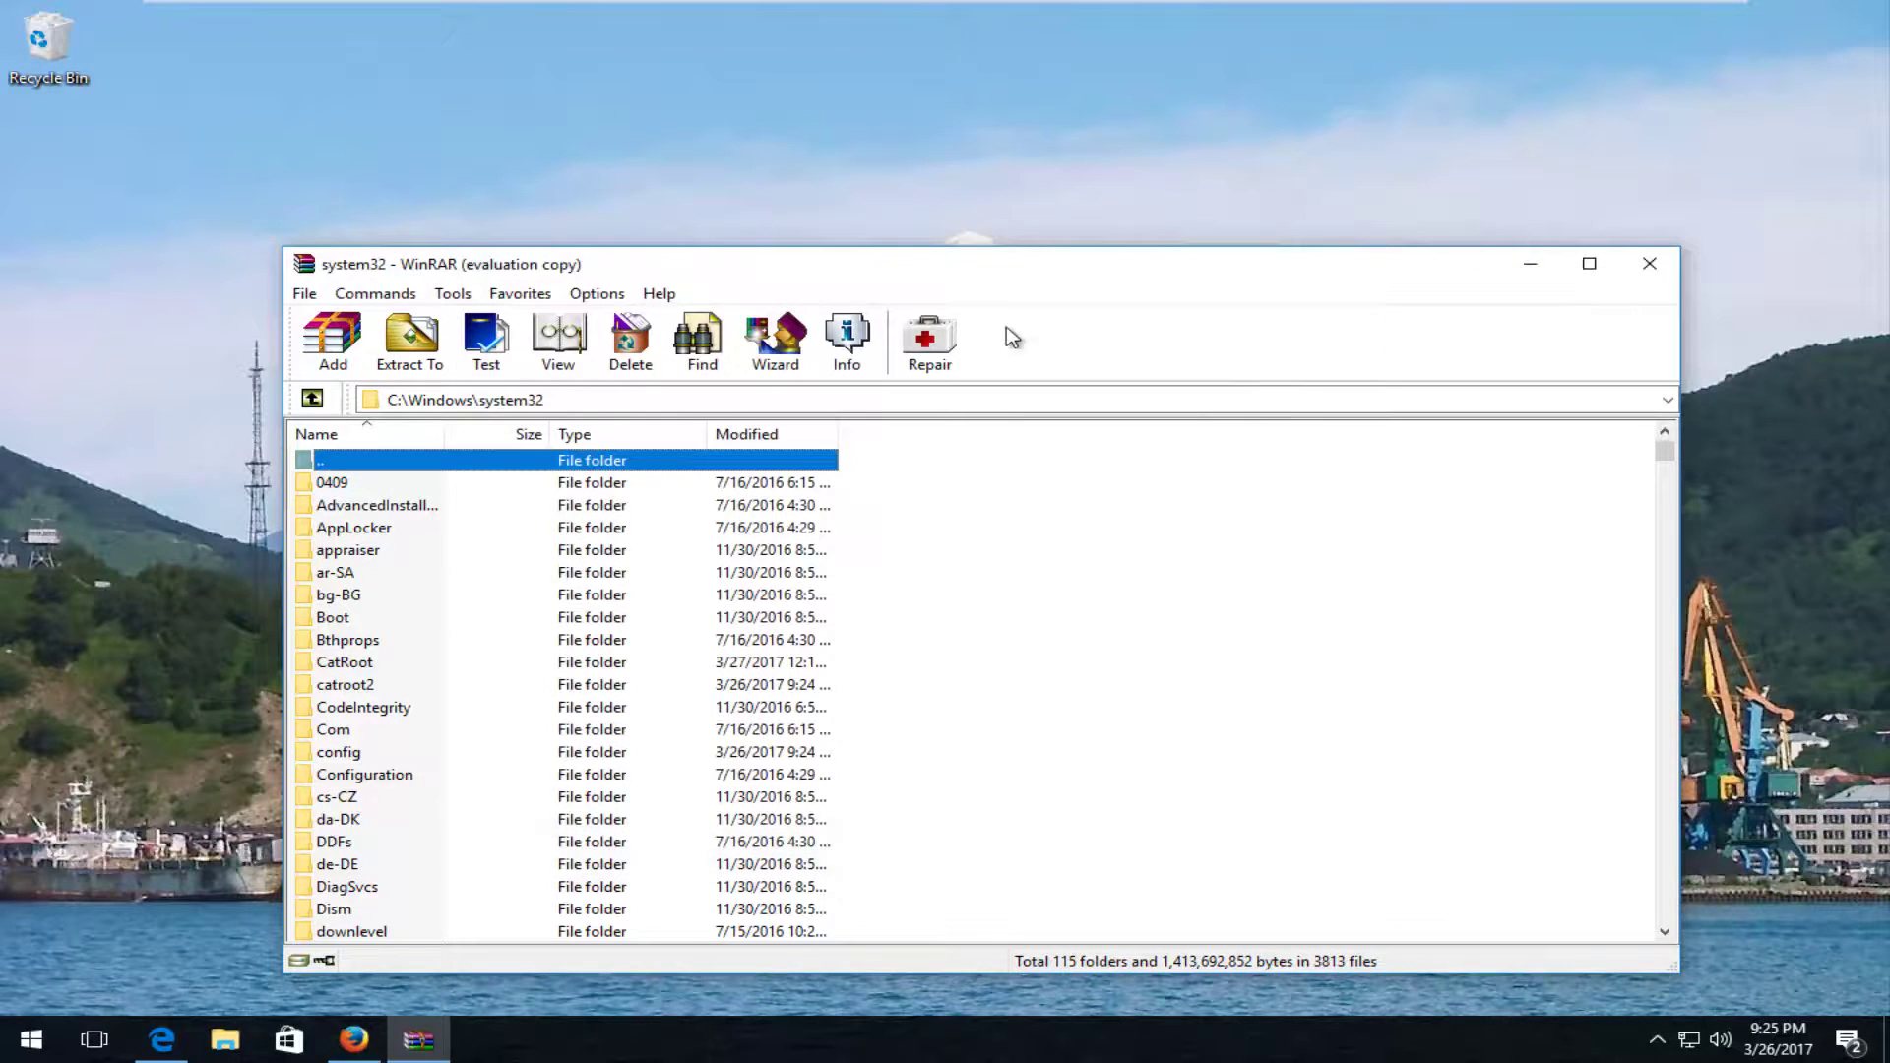